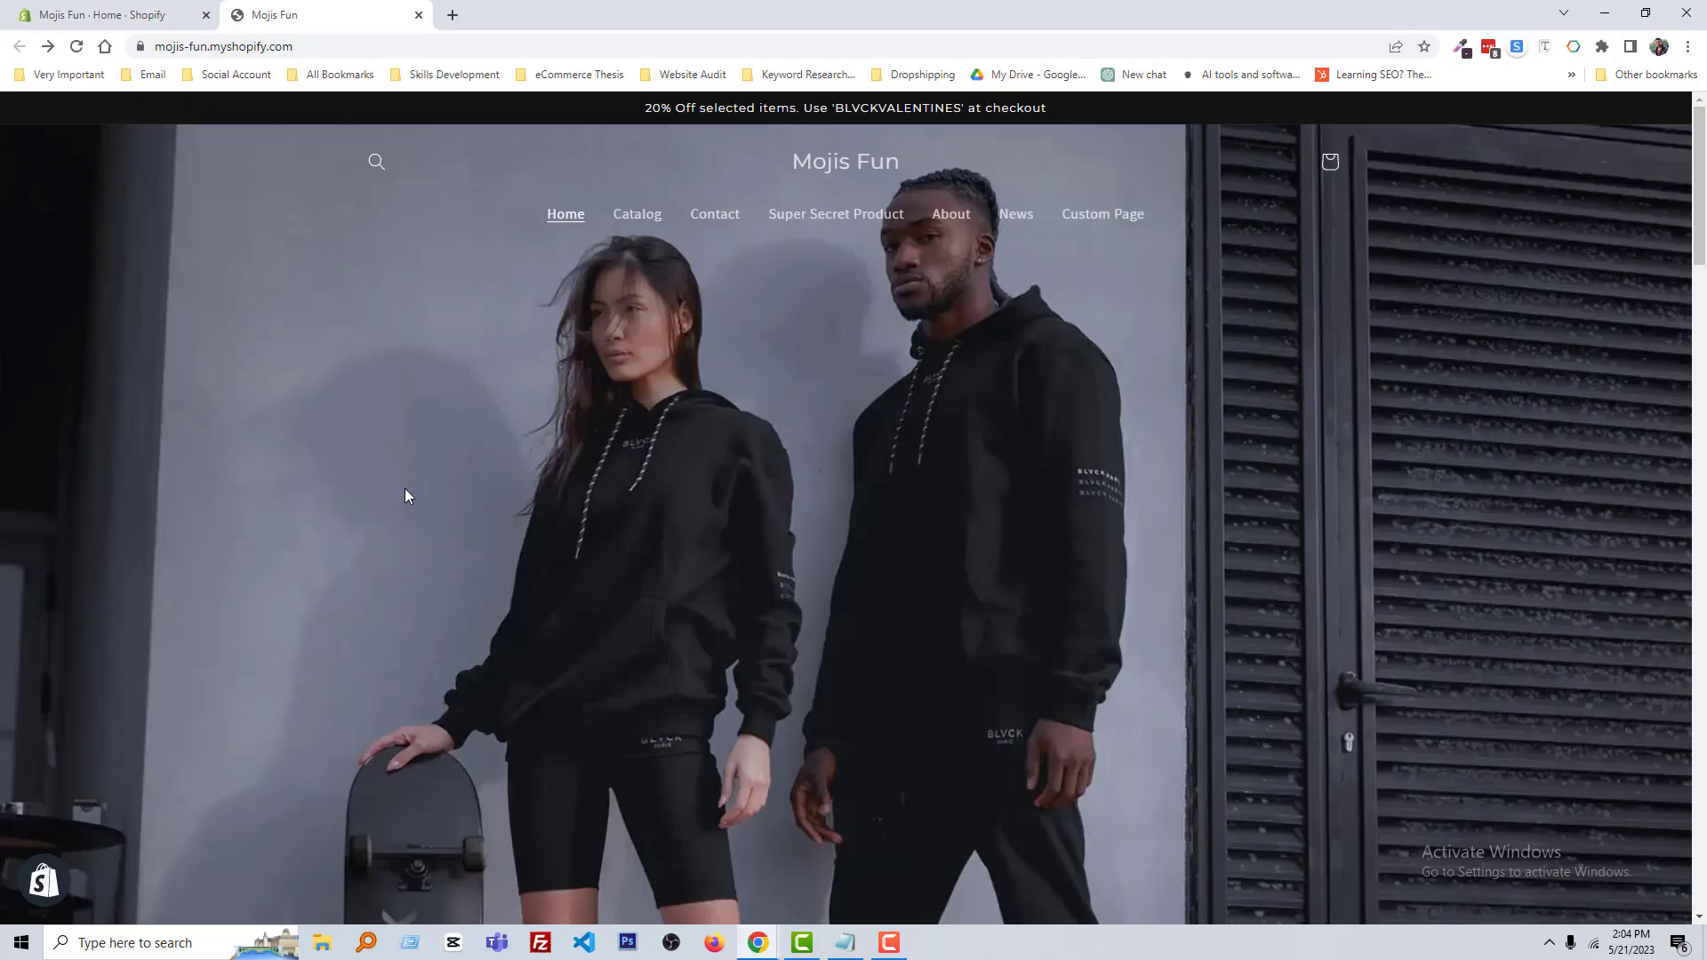
scroll(406, 495, "down", 3)
scroll(406, 495, "down", 2)
scroll(406, 489, "down", 2)
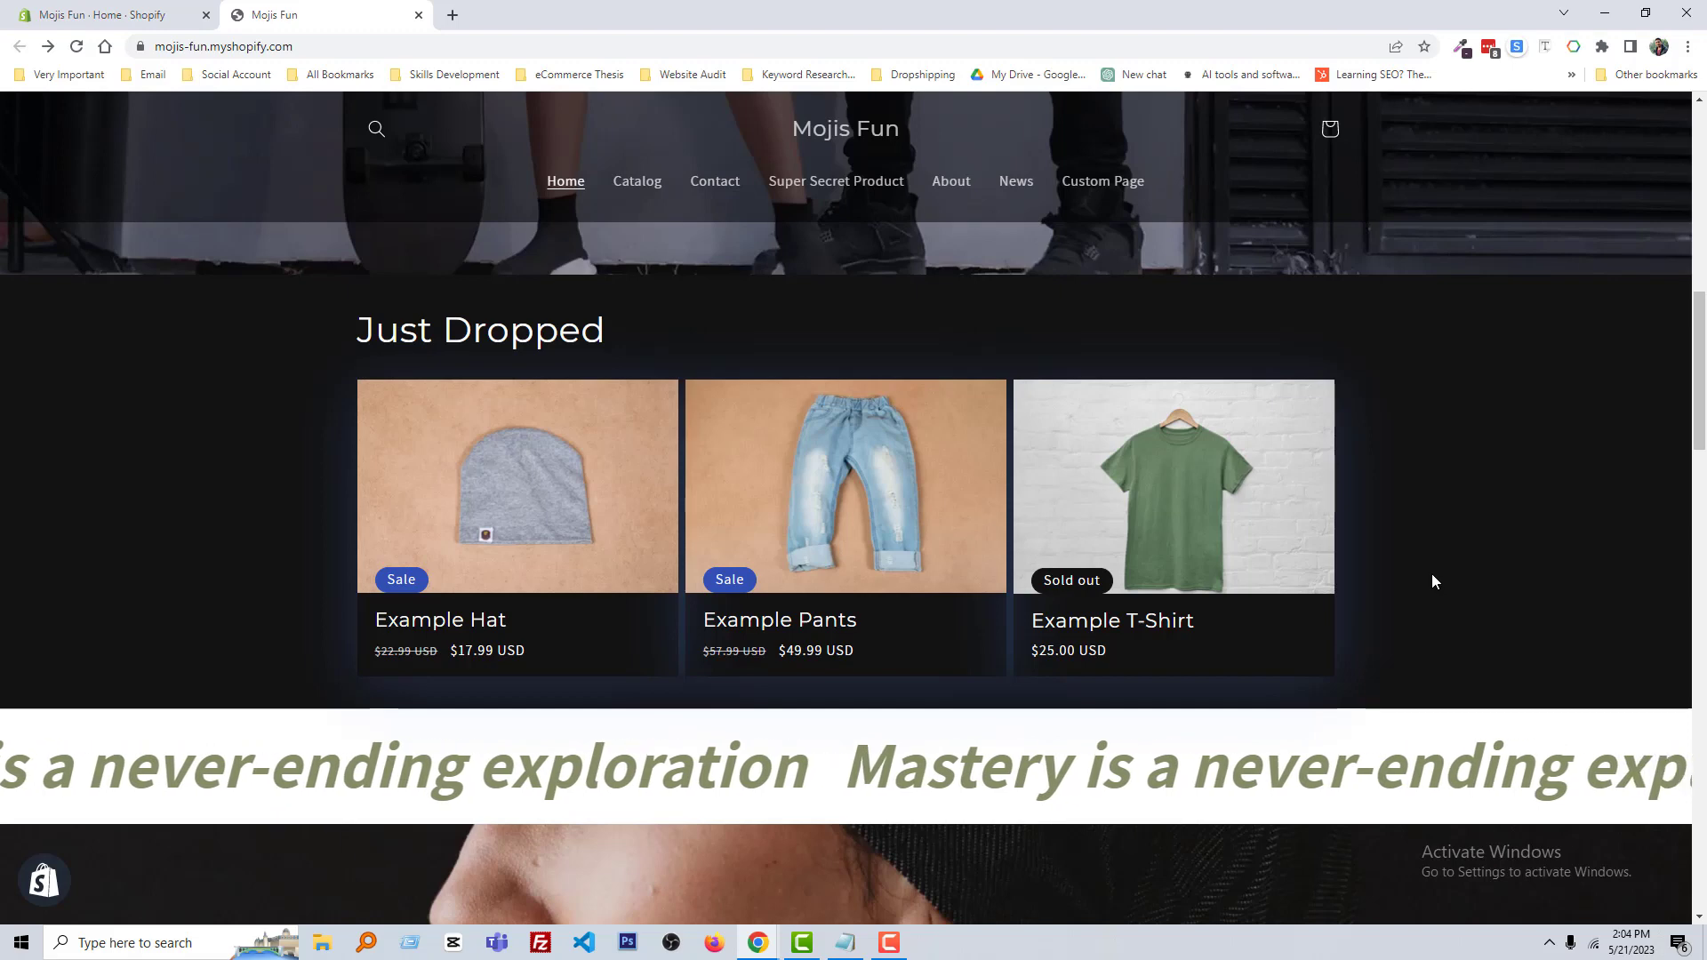
Step: Open the sold-out Example T-Shirt ($25.00) from the Just Dropped section
left_click(1185, 535)
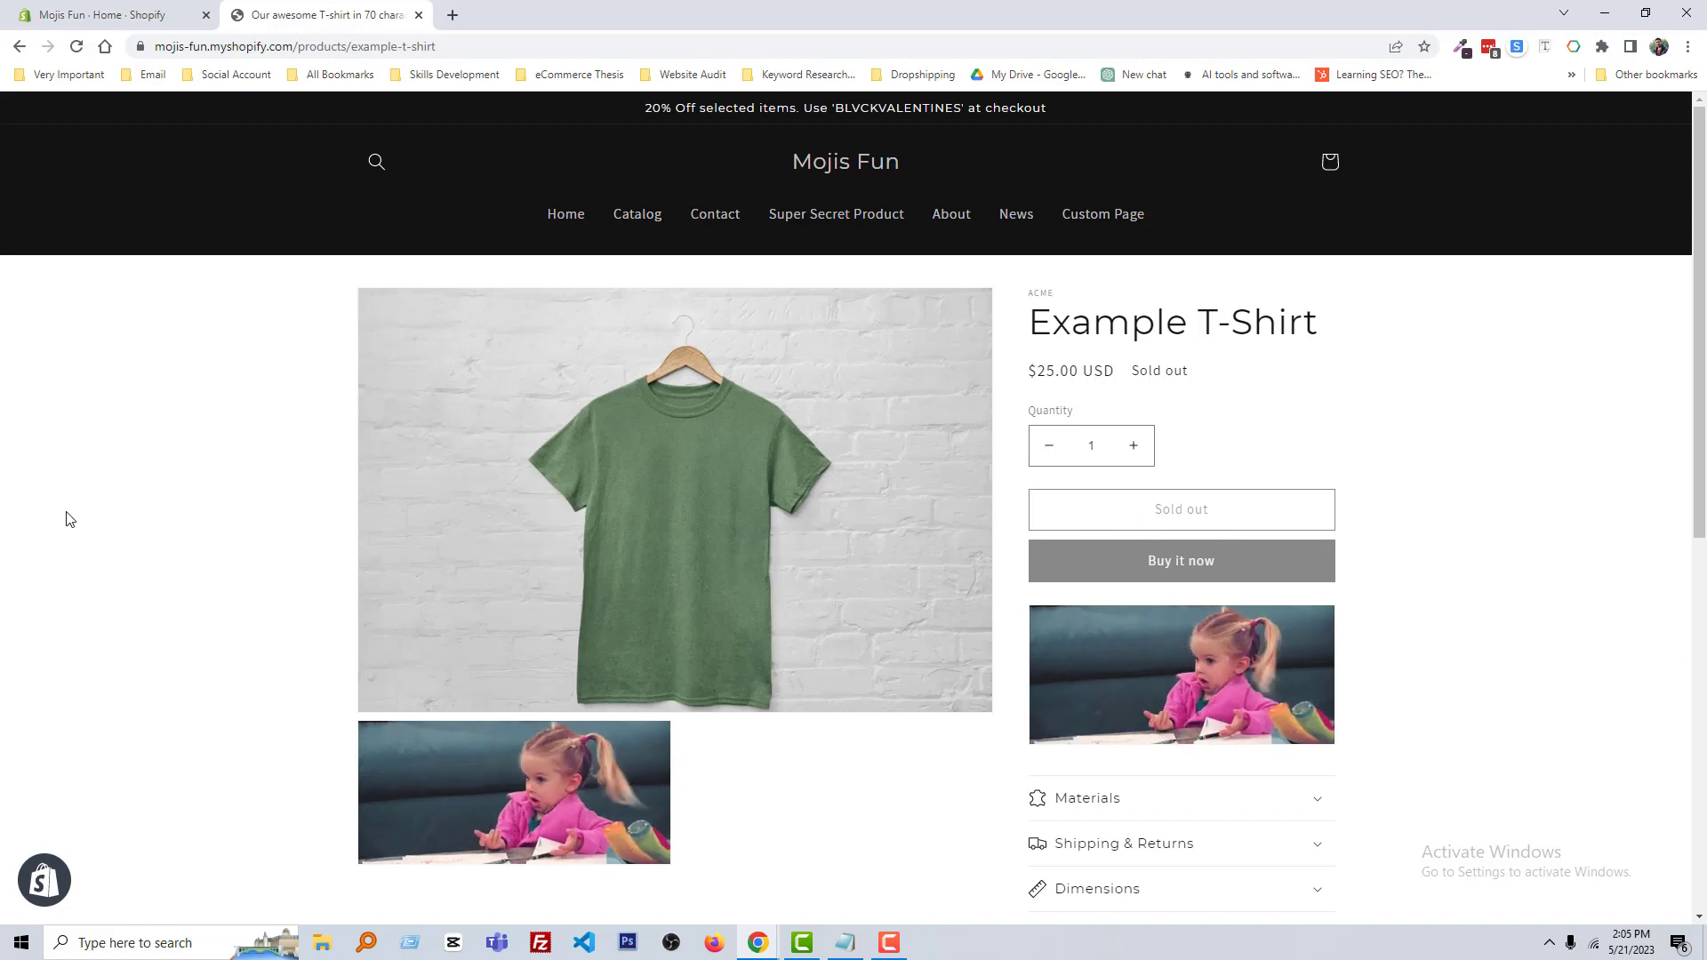
Step: Open the Dawn theme's code editor from Online Store and expand the Locales folder
left_click(125, 11)
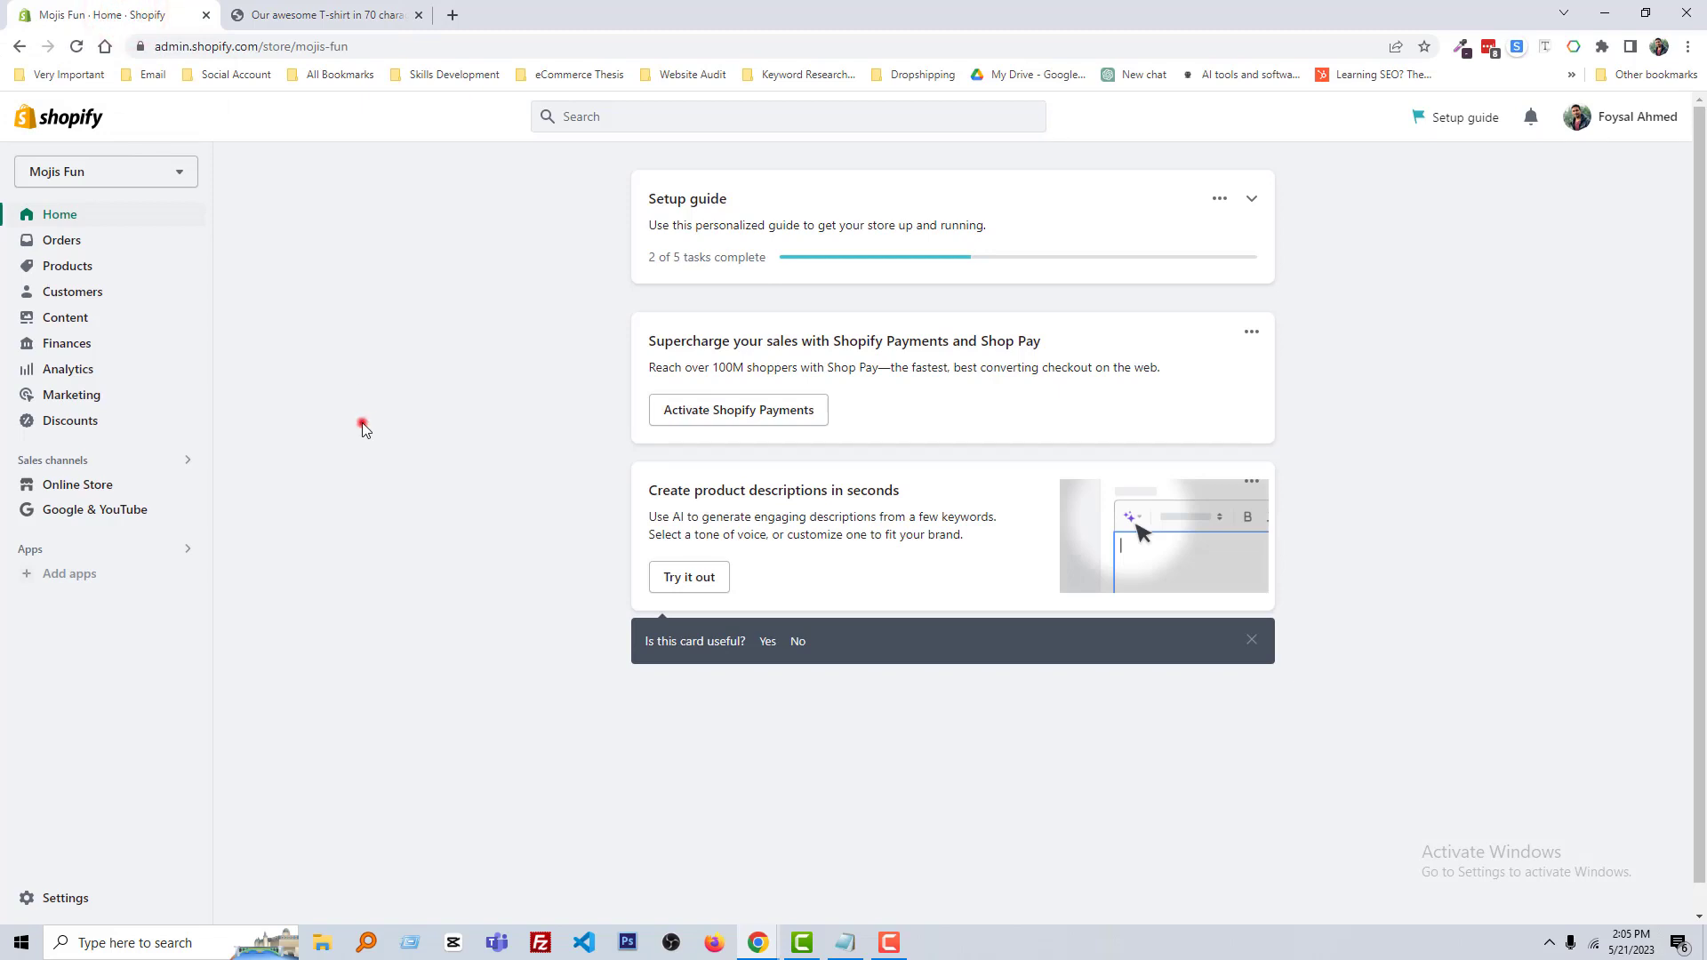
left_click(110, 489)
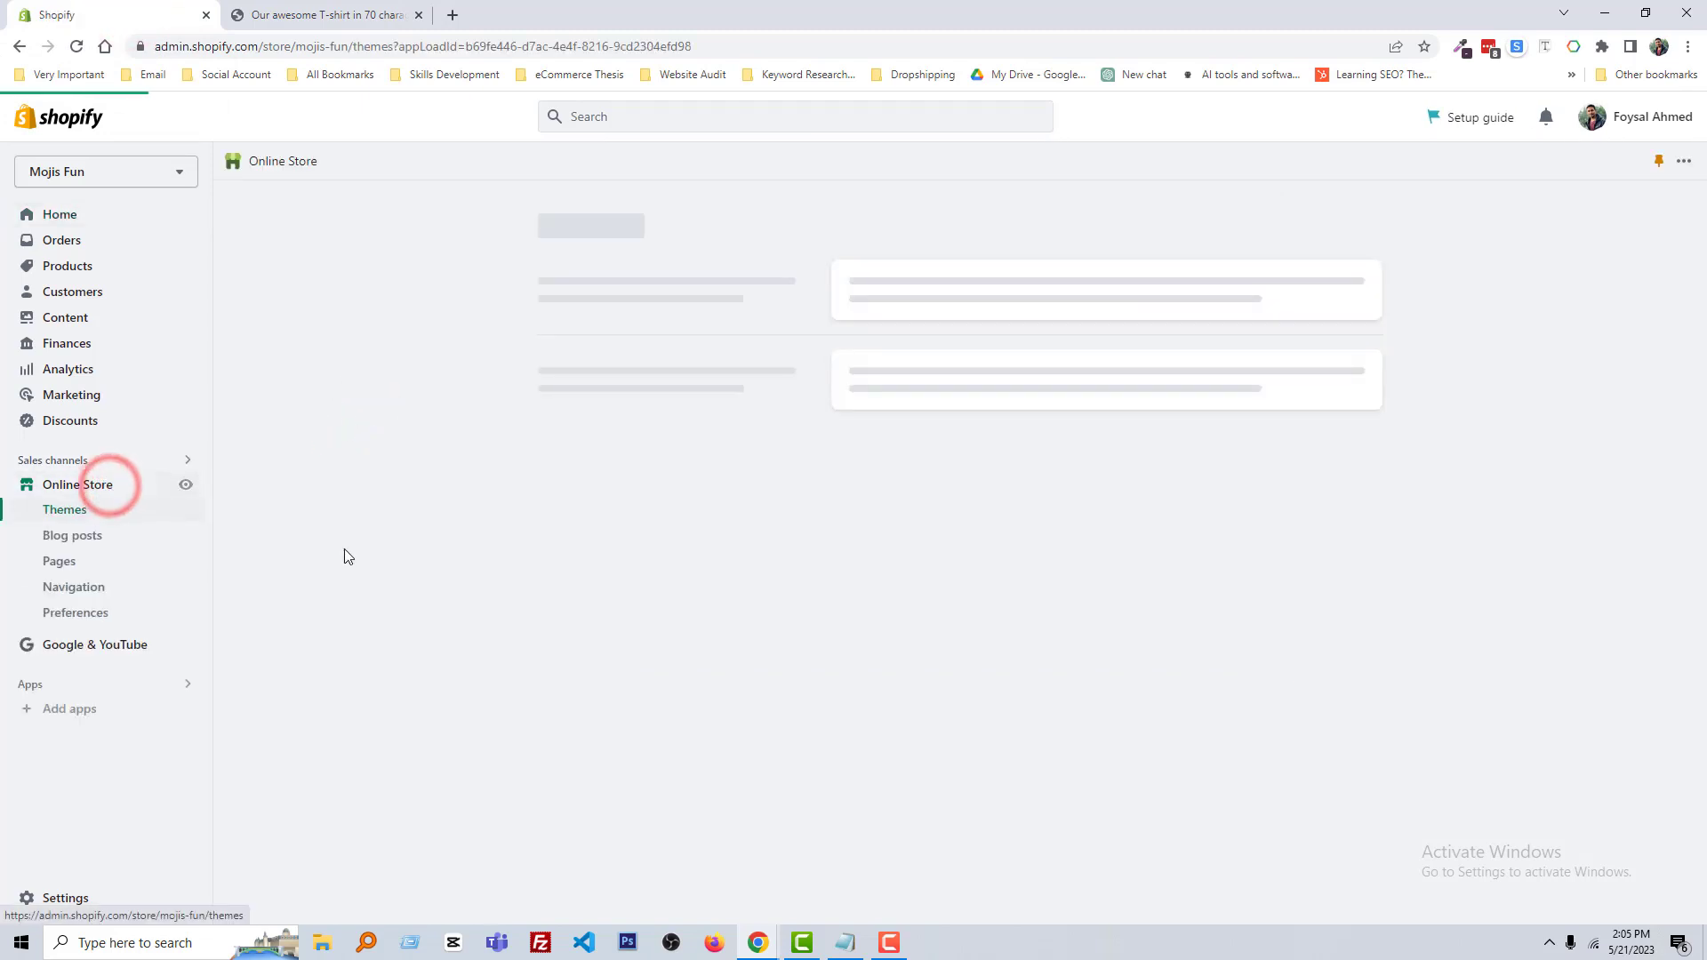
left_click(1229, 643)
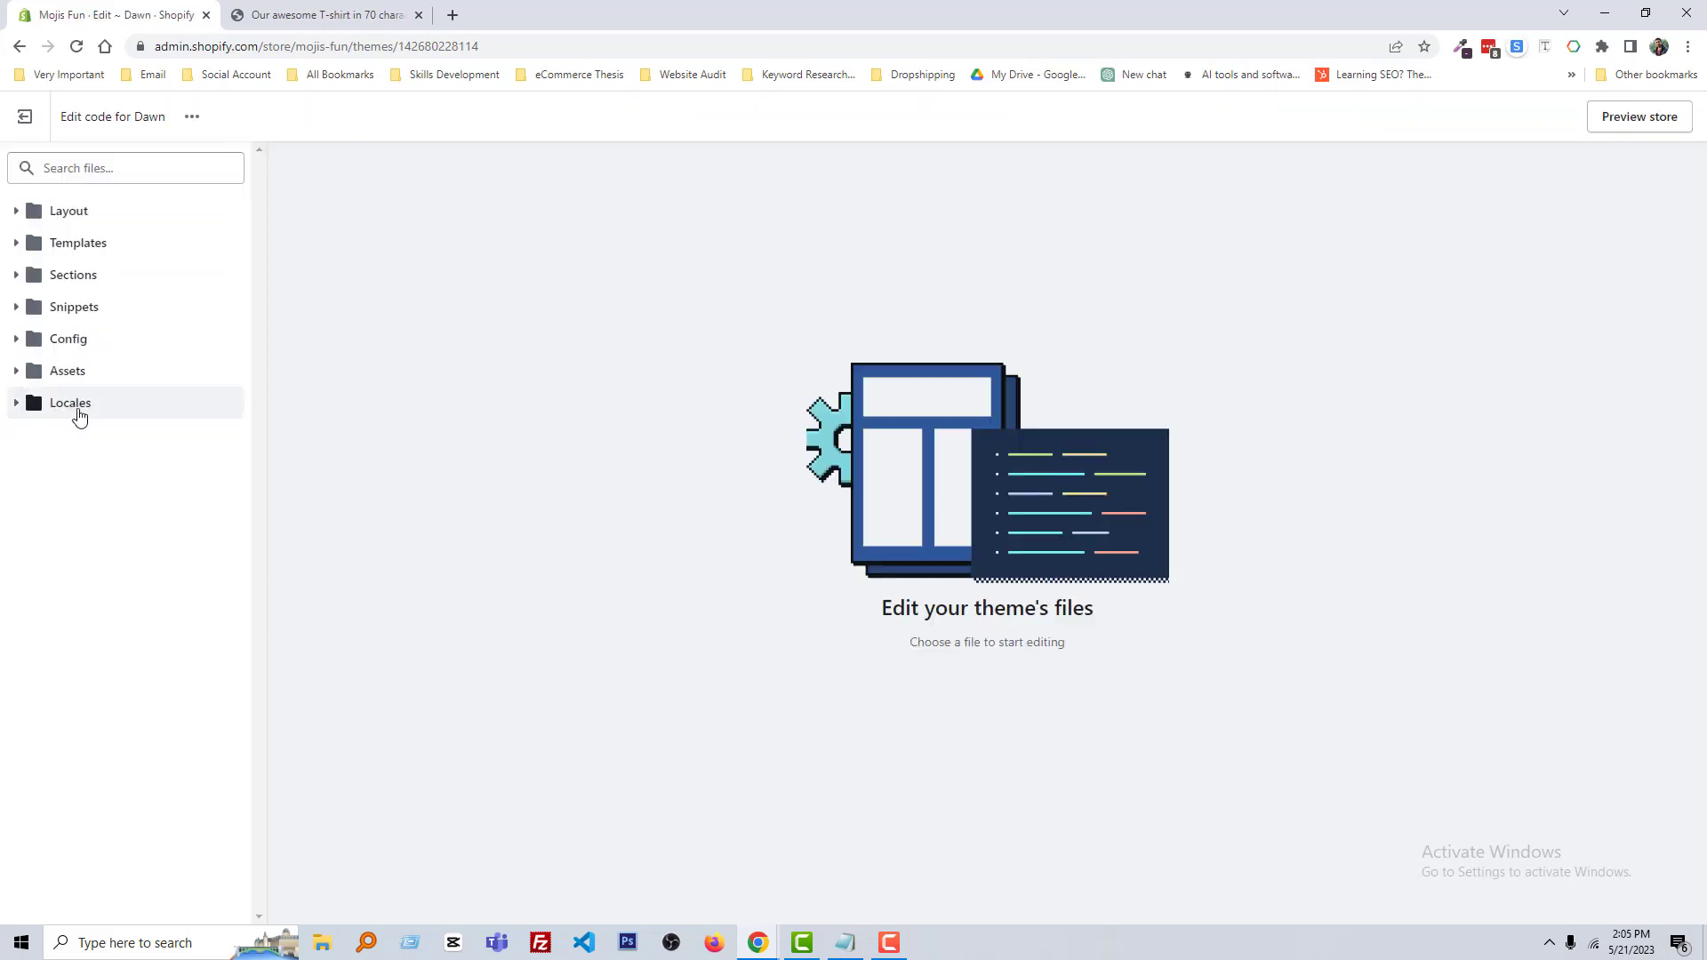
left_click(15, 403)
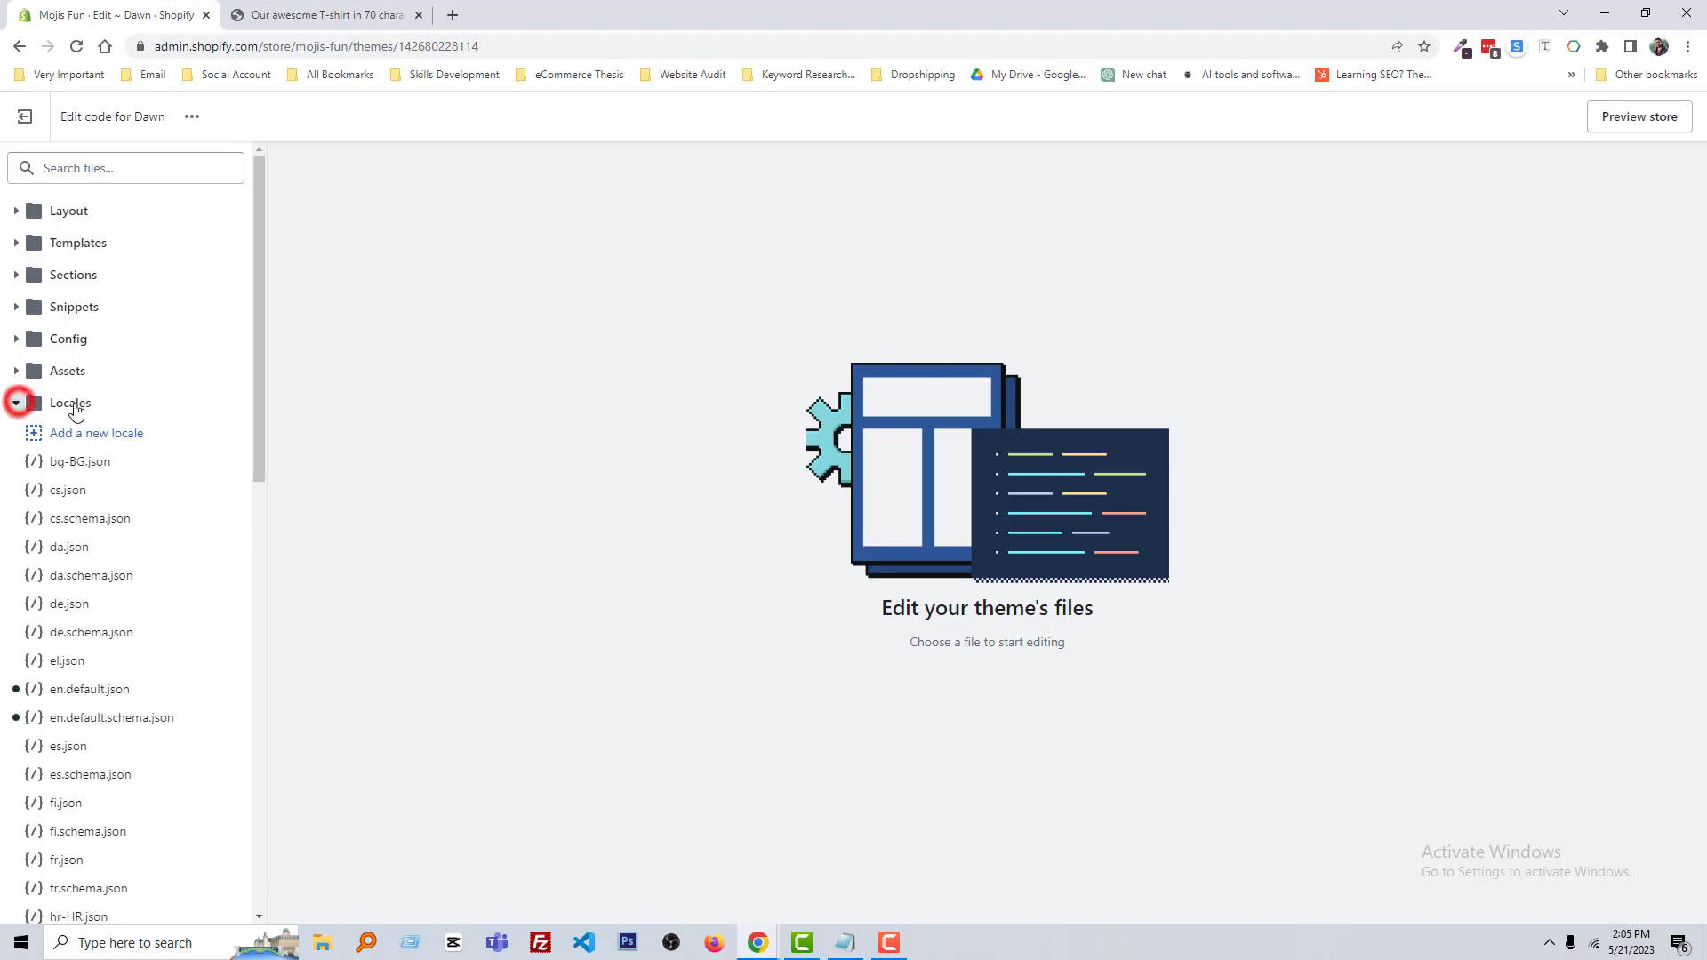
scroll(113, 514, "down", 3)
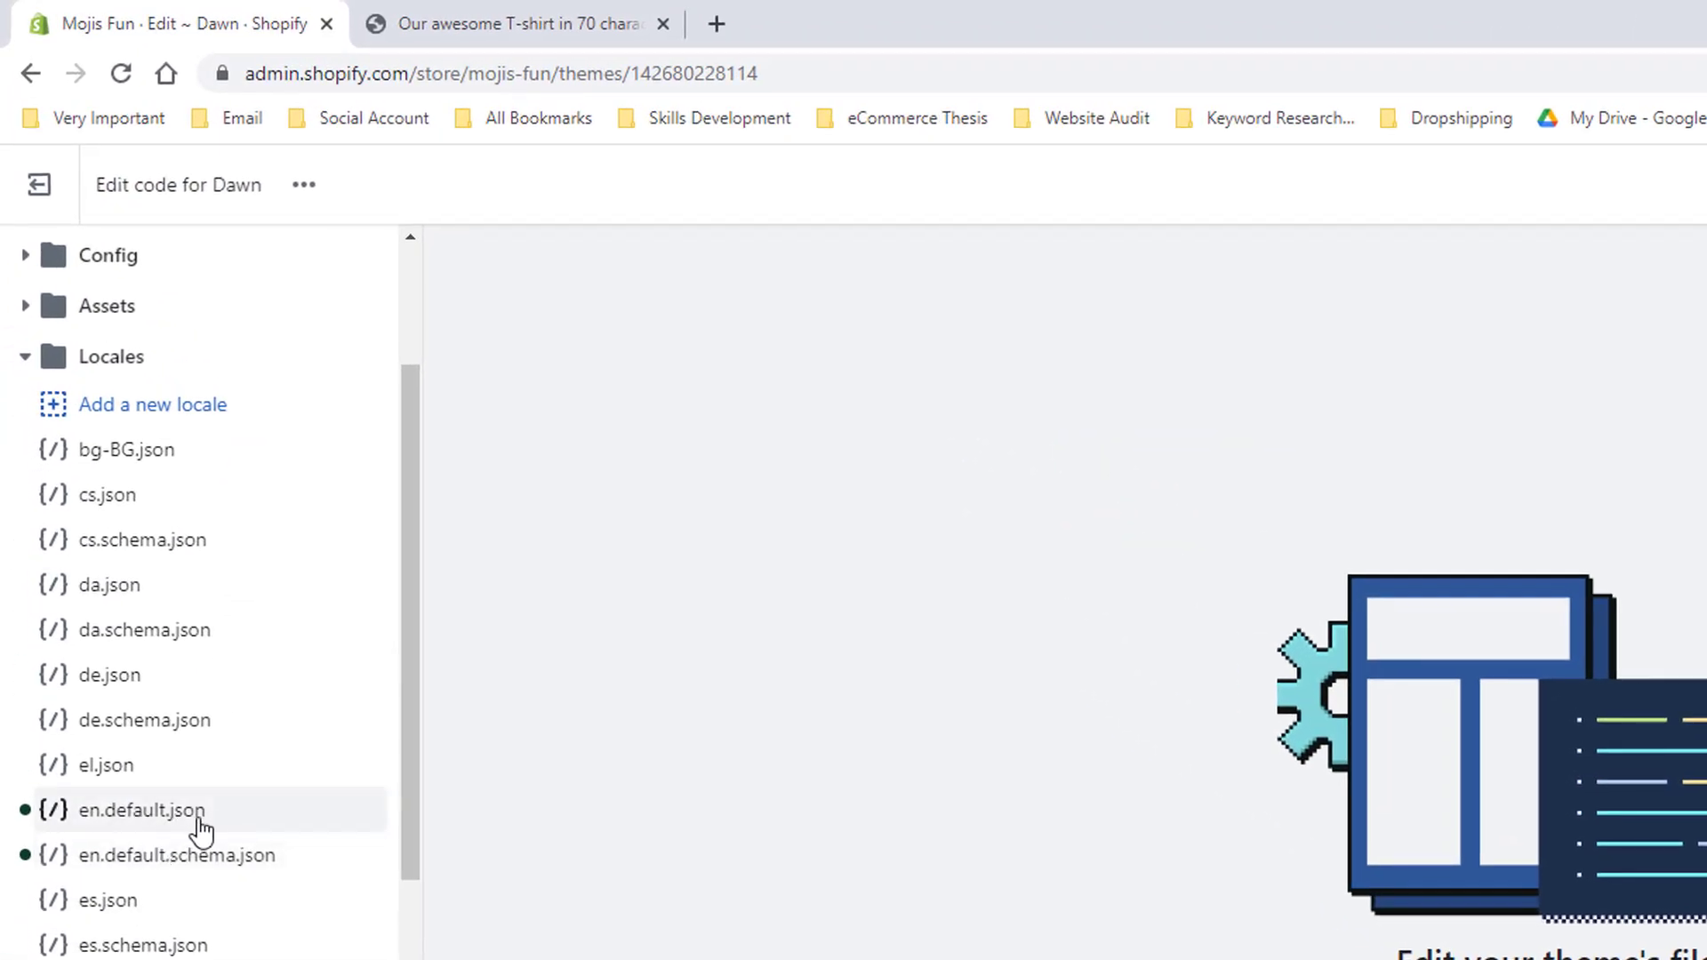
Step: Open en.default.json and search it for 'Sold out'
left_click(226, 816)
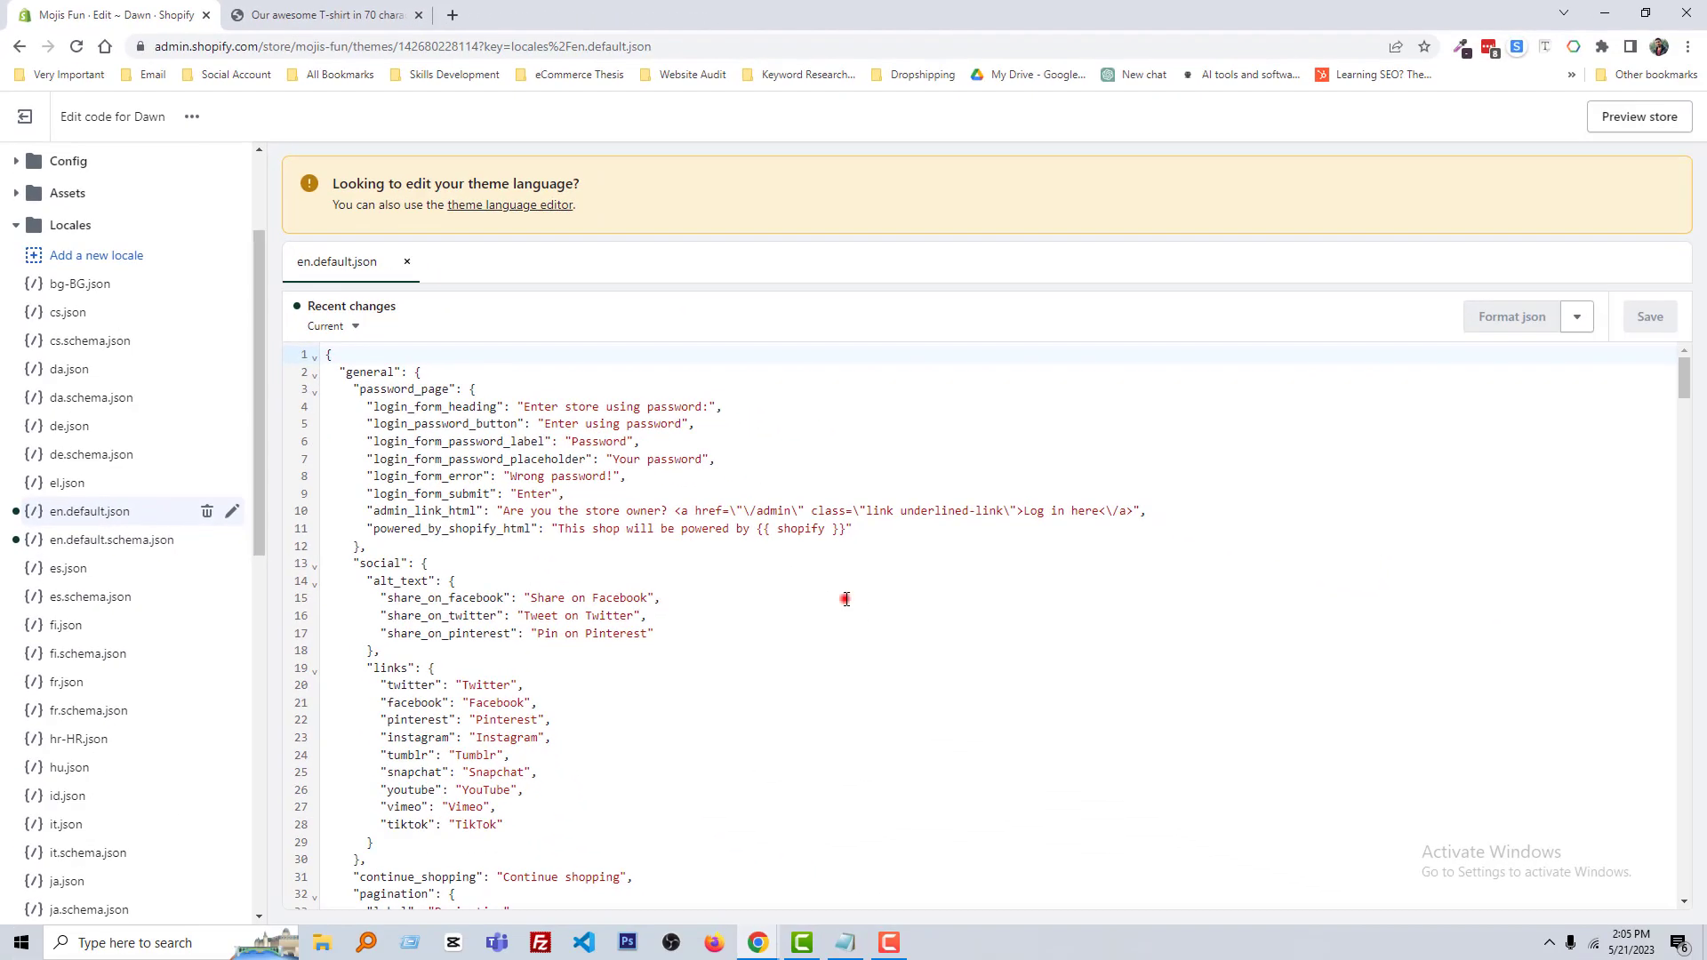
left_click(897, 633)
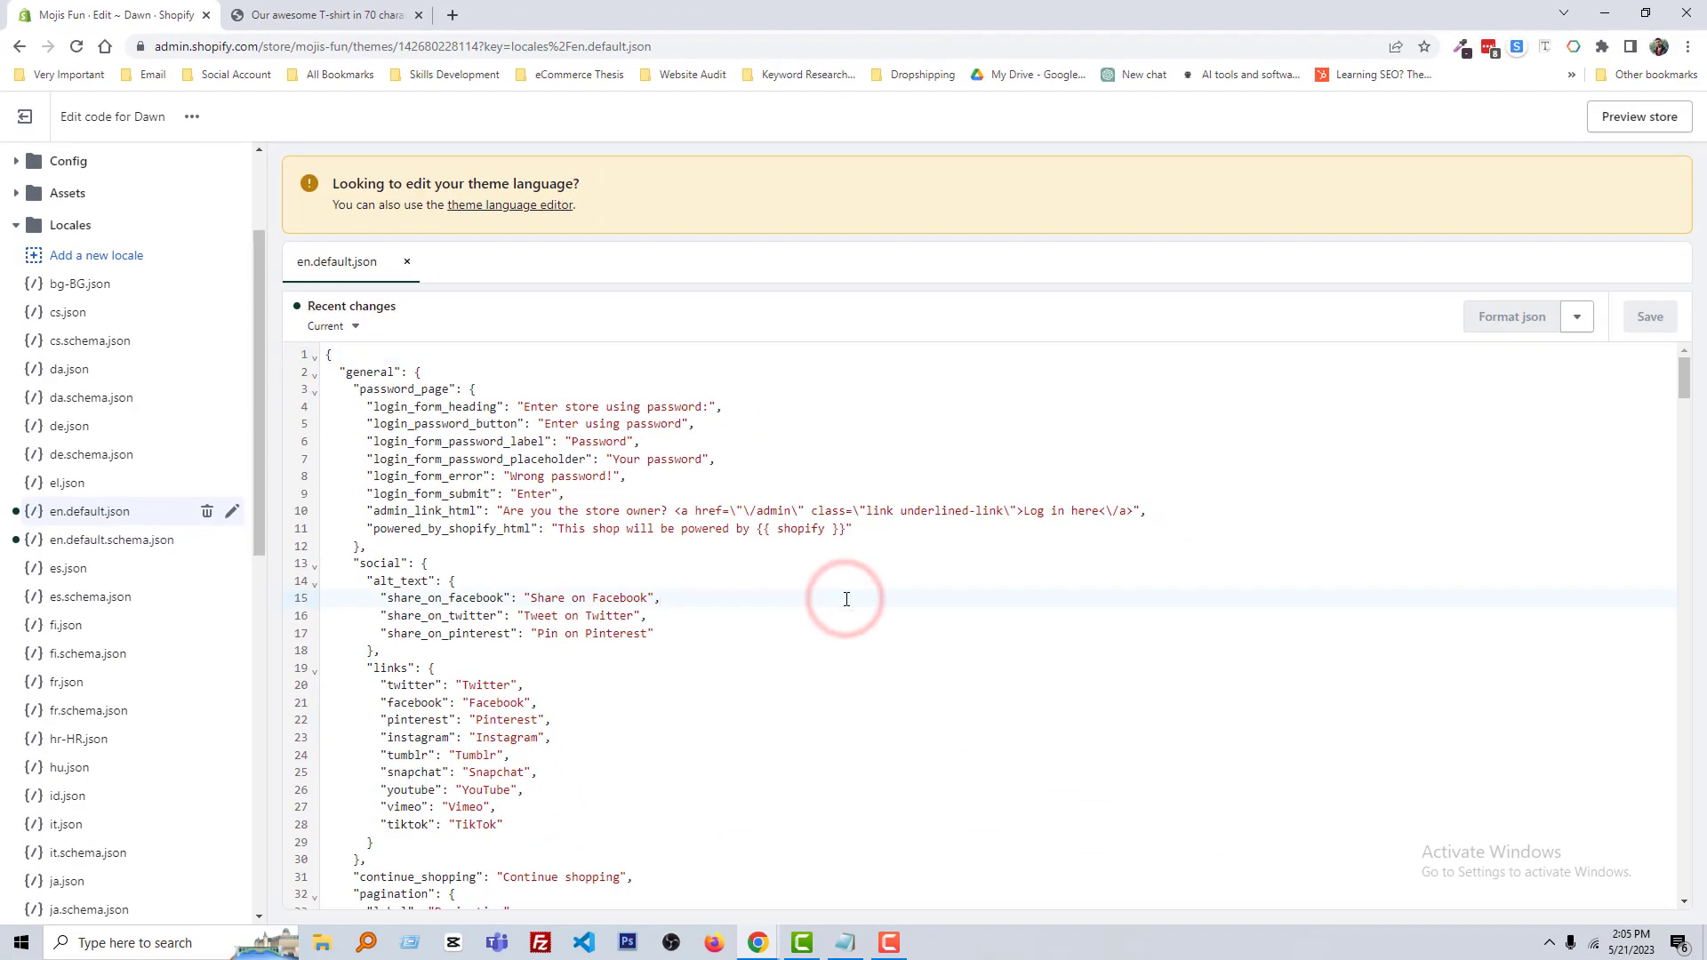
key("ctrl+f")
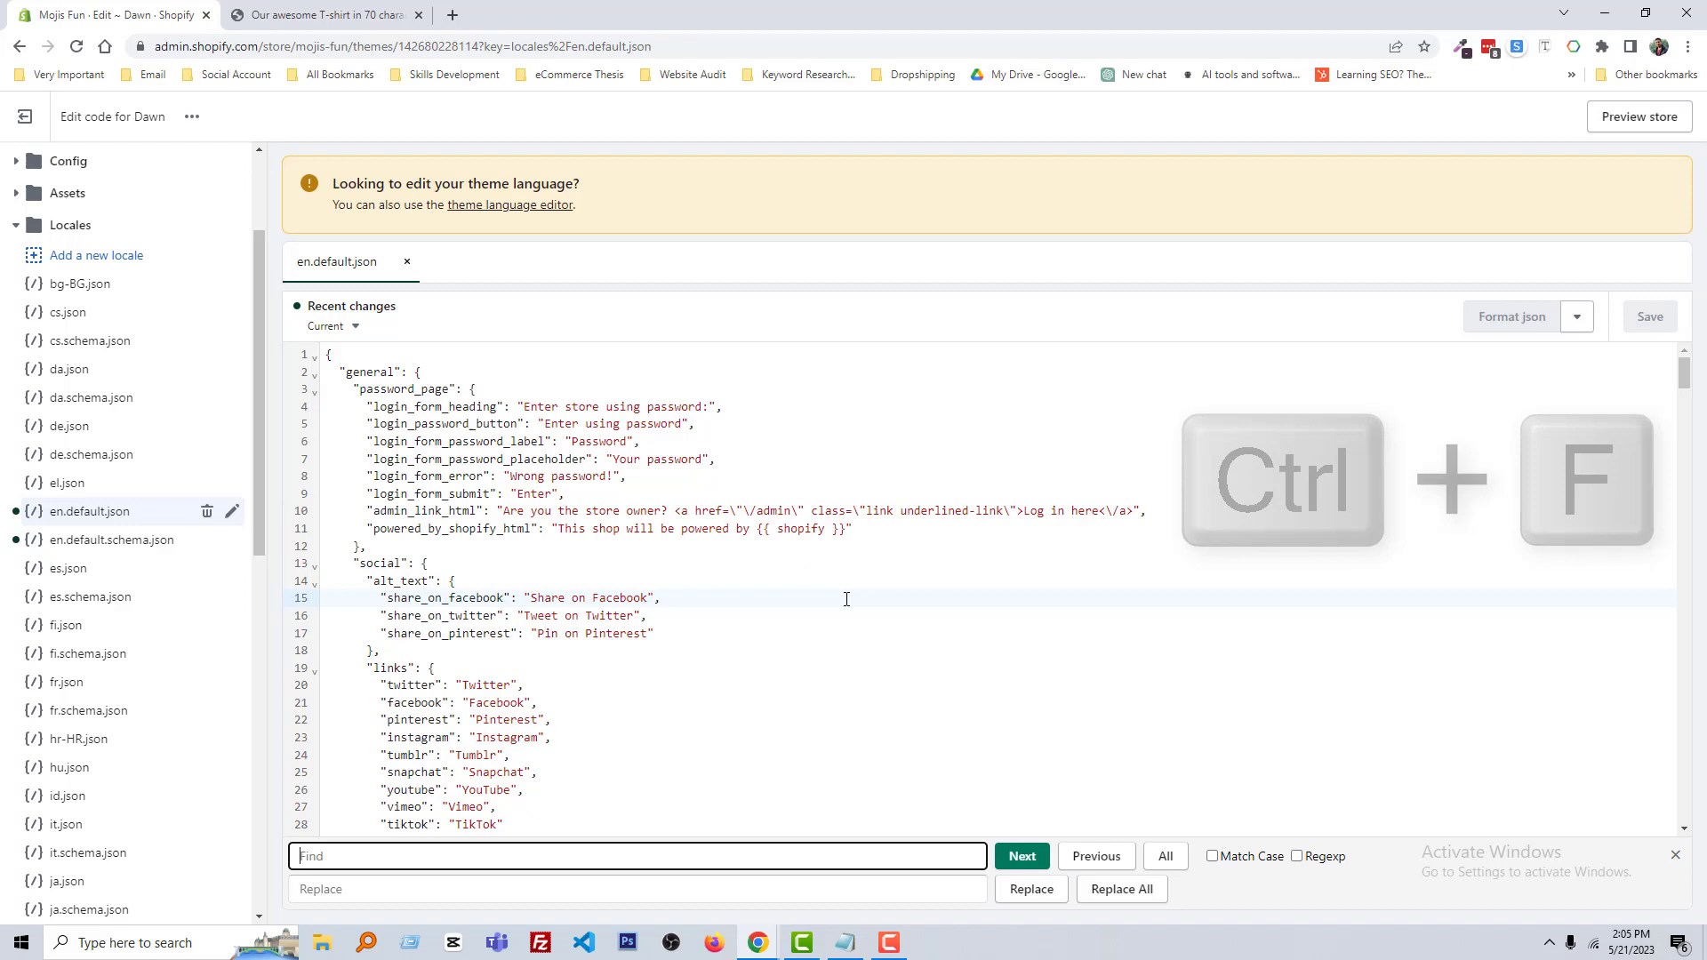
type("Sold Out")
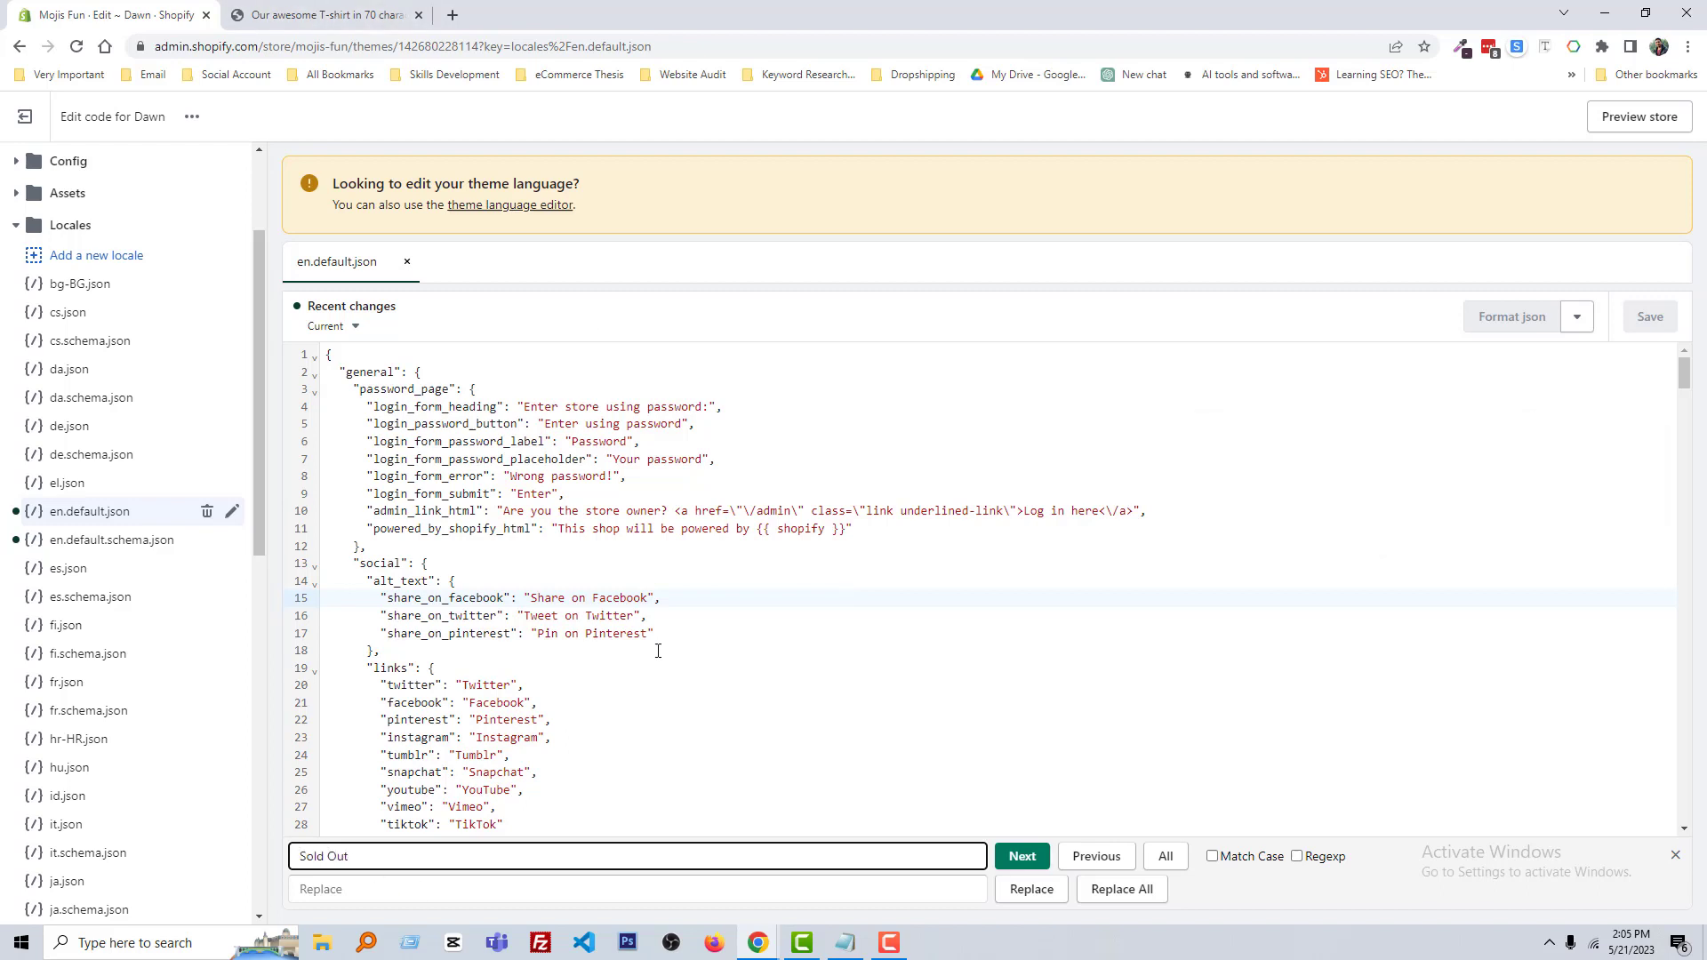
key("Return")
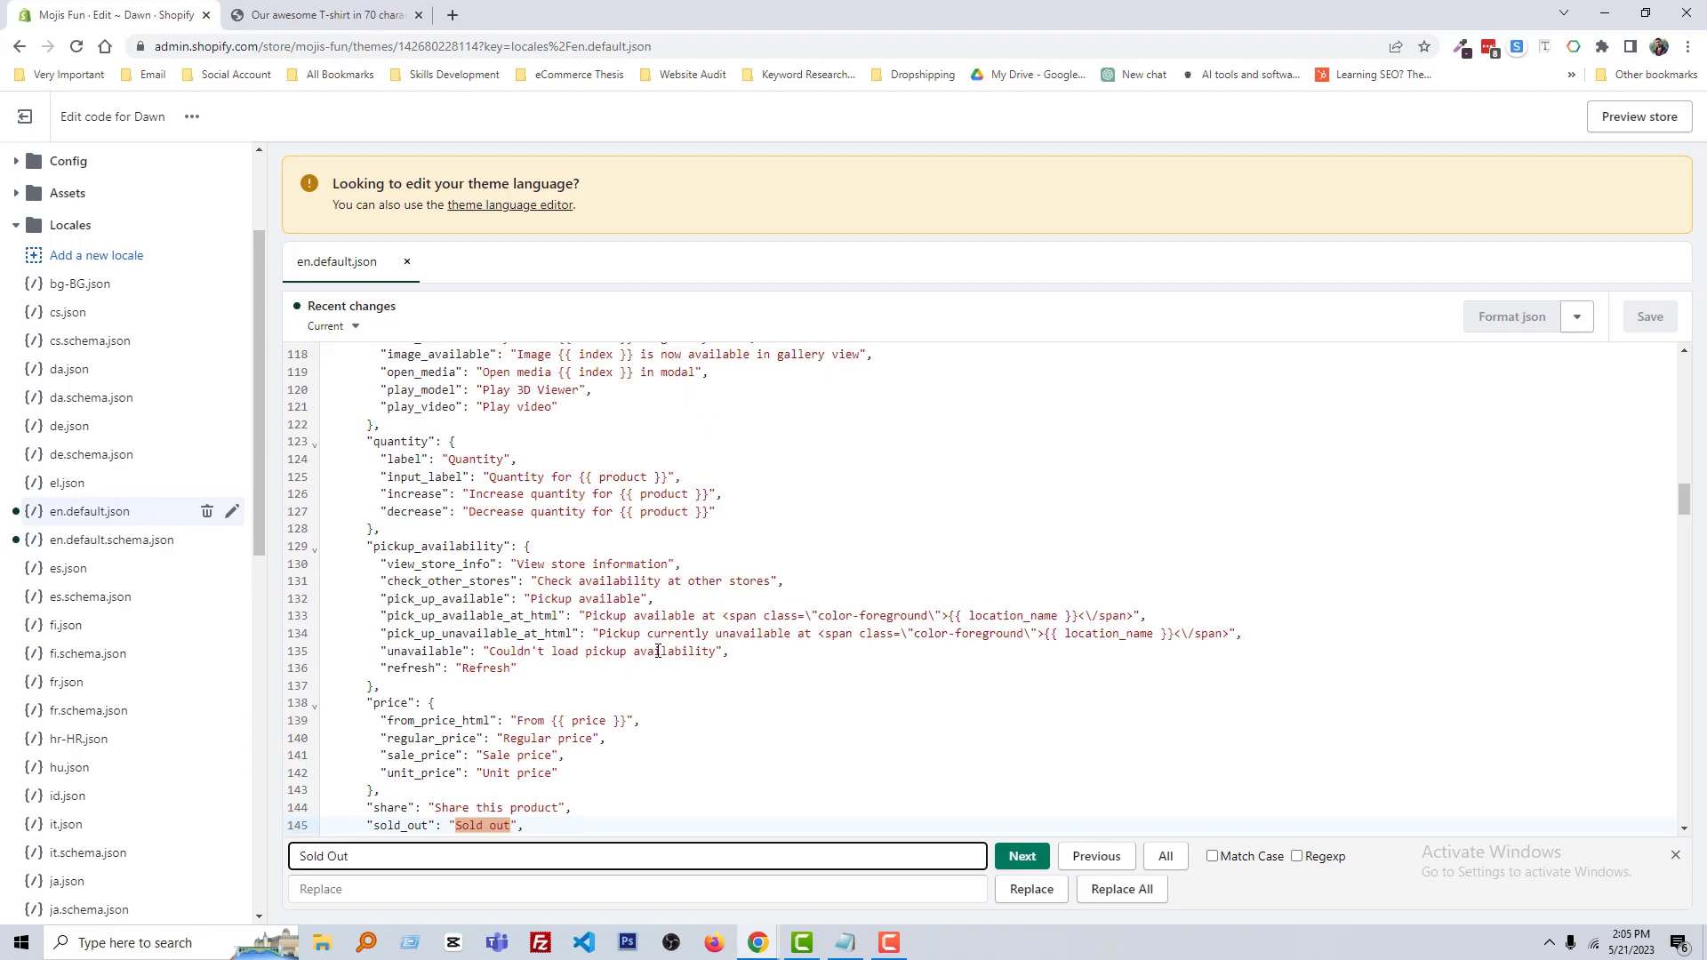
scroll(658, 651, "down", 2)
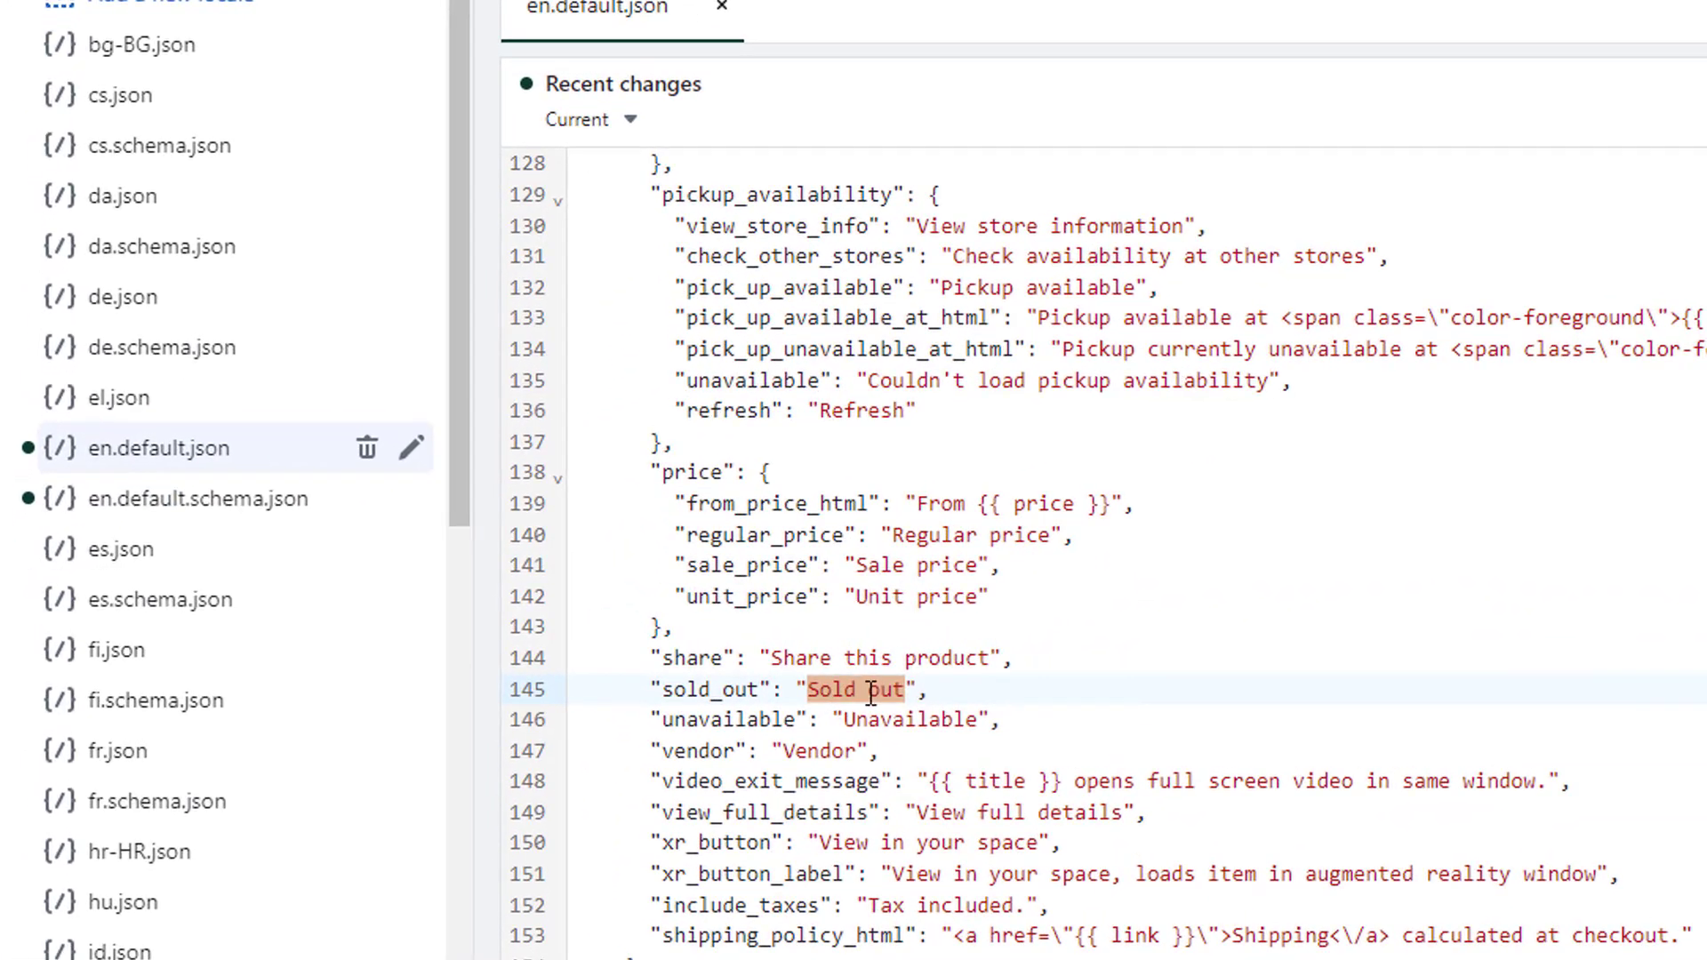
Step: Replace 'Sold out' on line 145 with 'Coming Soon' and save the file
left_click(491, 648)
left_click_drag(905, 690, 806, 690)
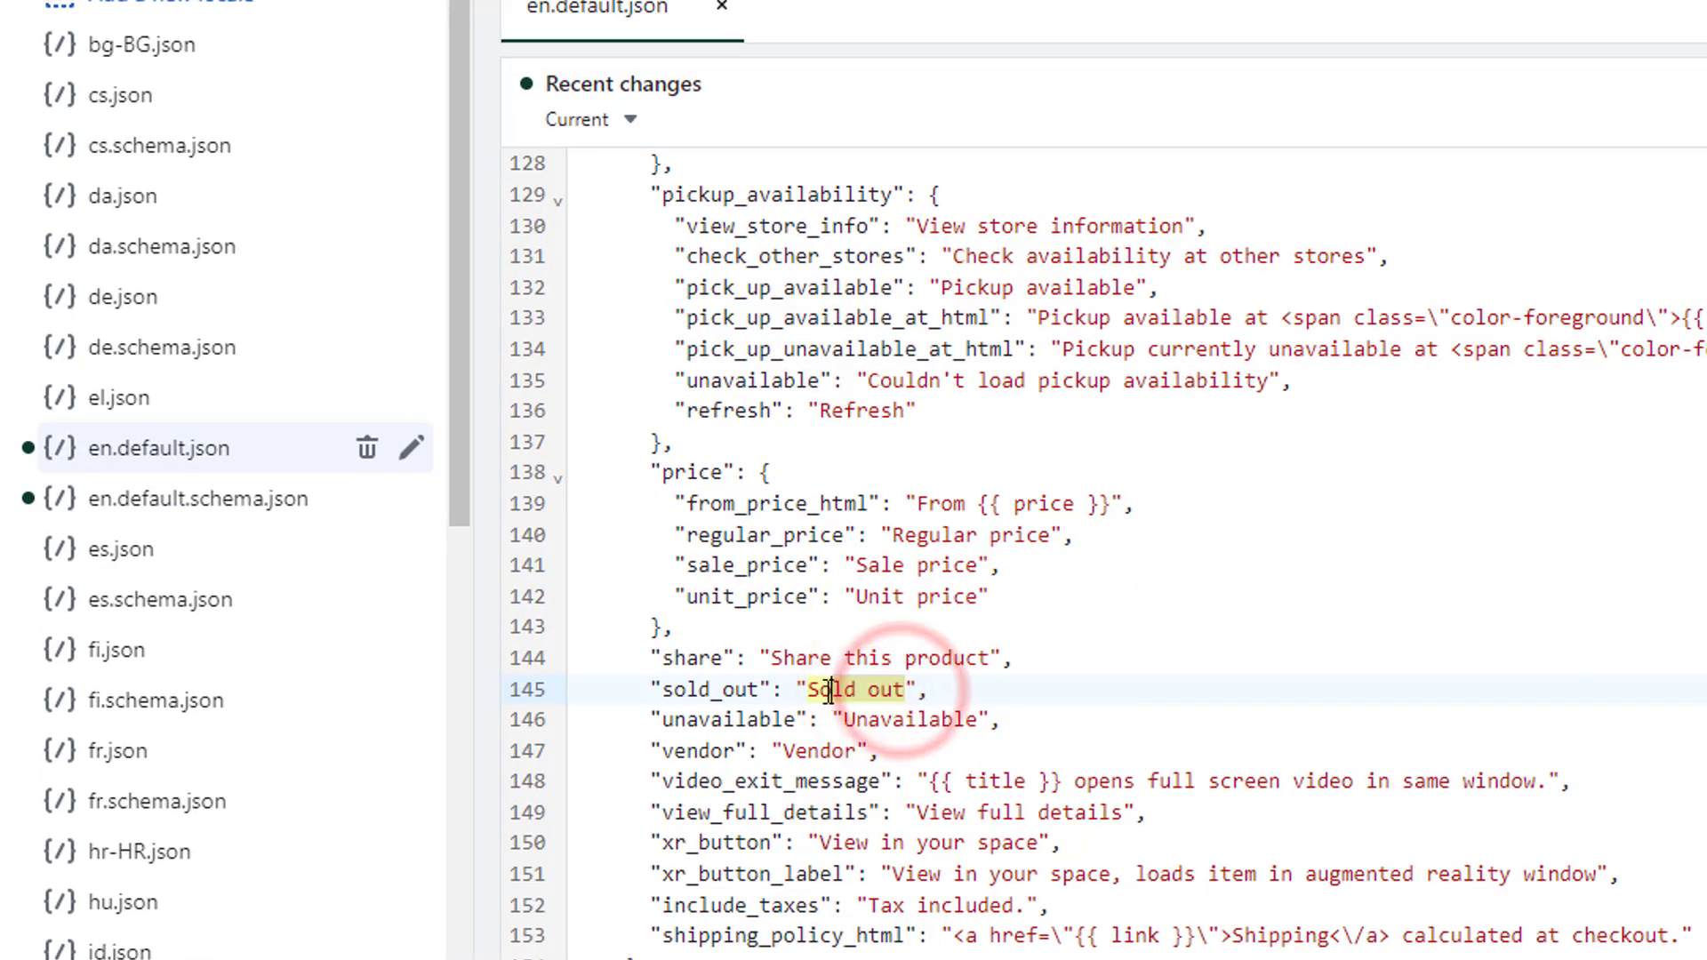
key("BackSpace")
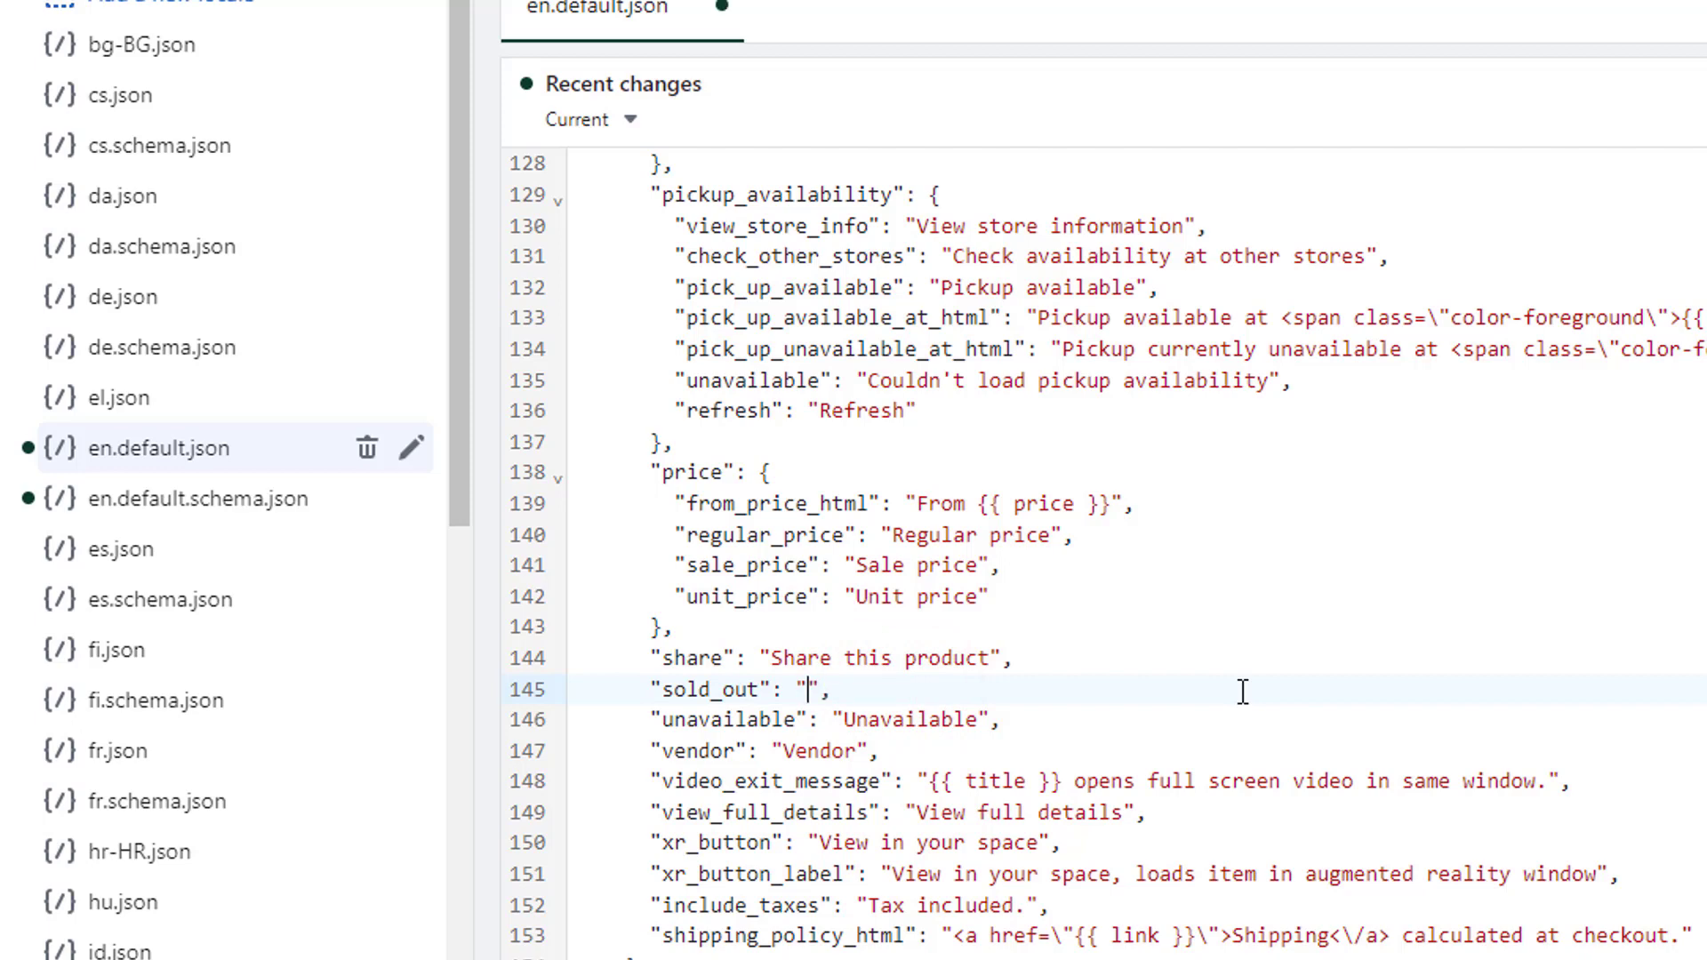
type("Com")
type("ing S")
type("oon")
left_click(1349, 629)
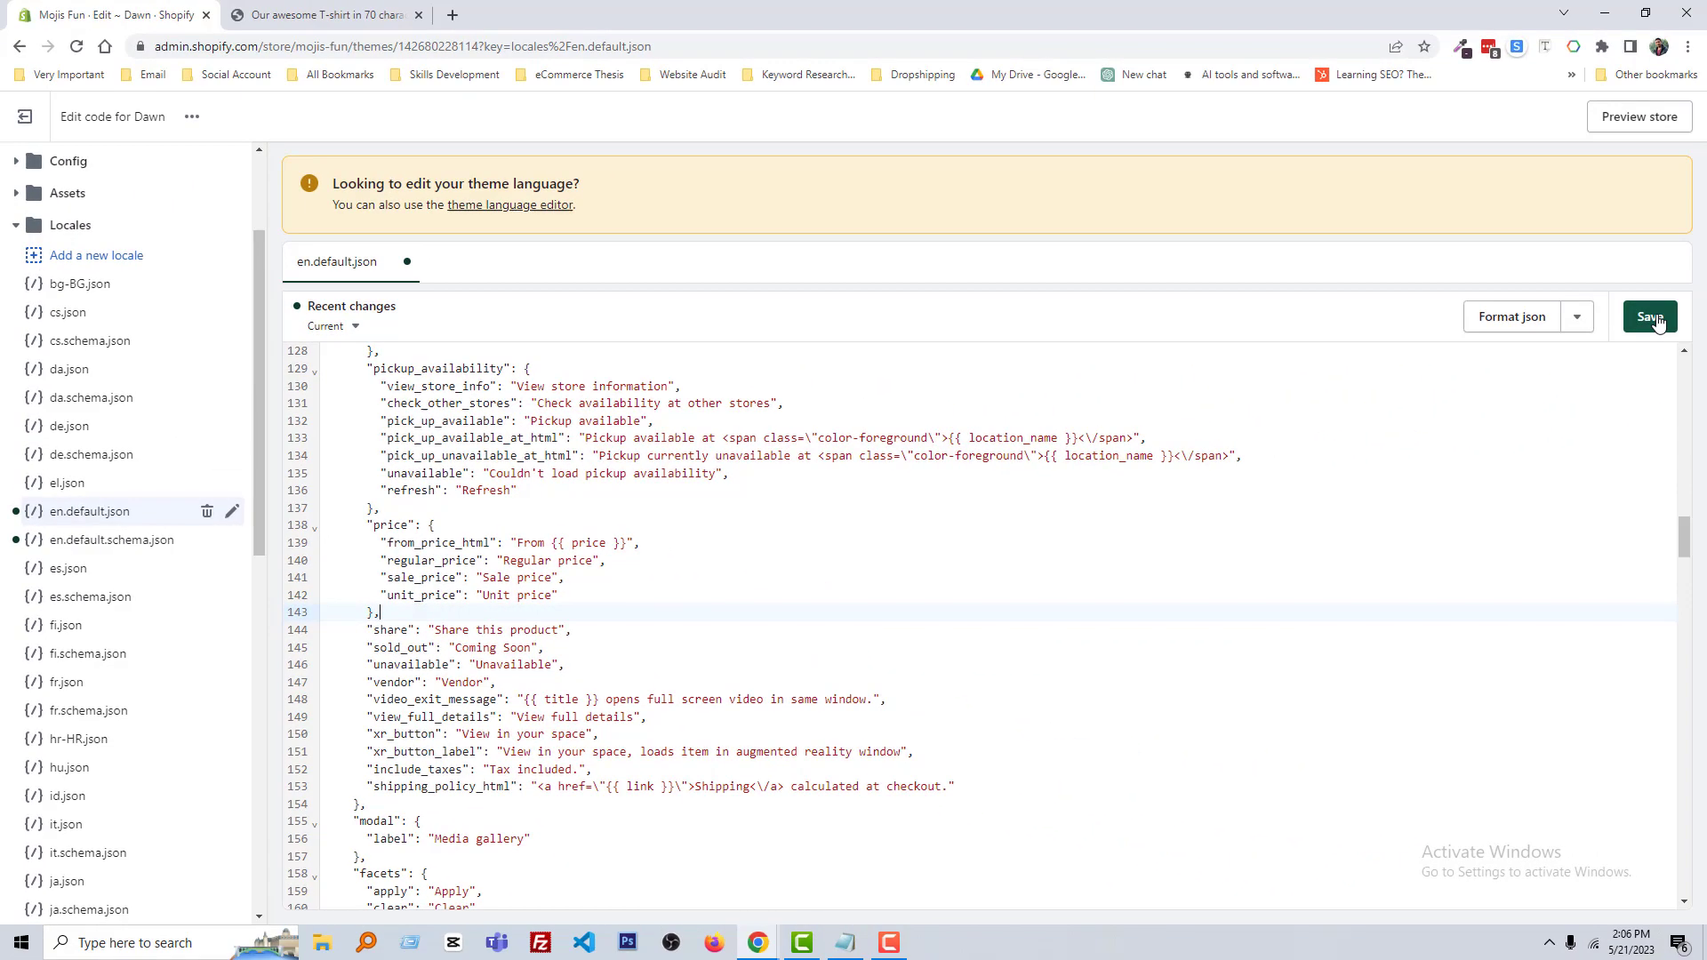
left_click(1656, 317)
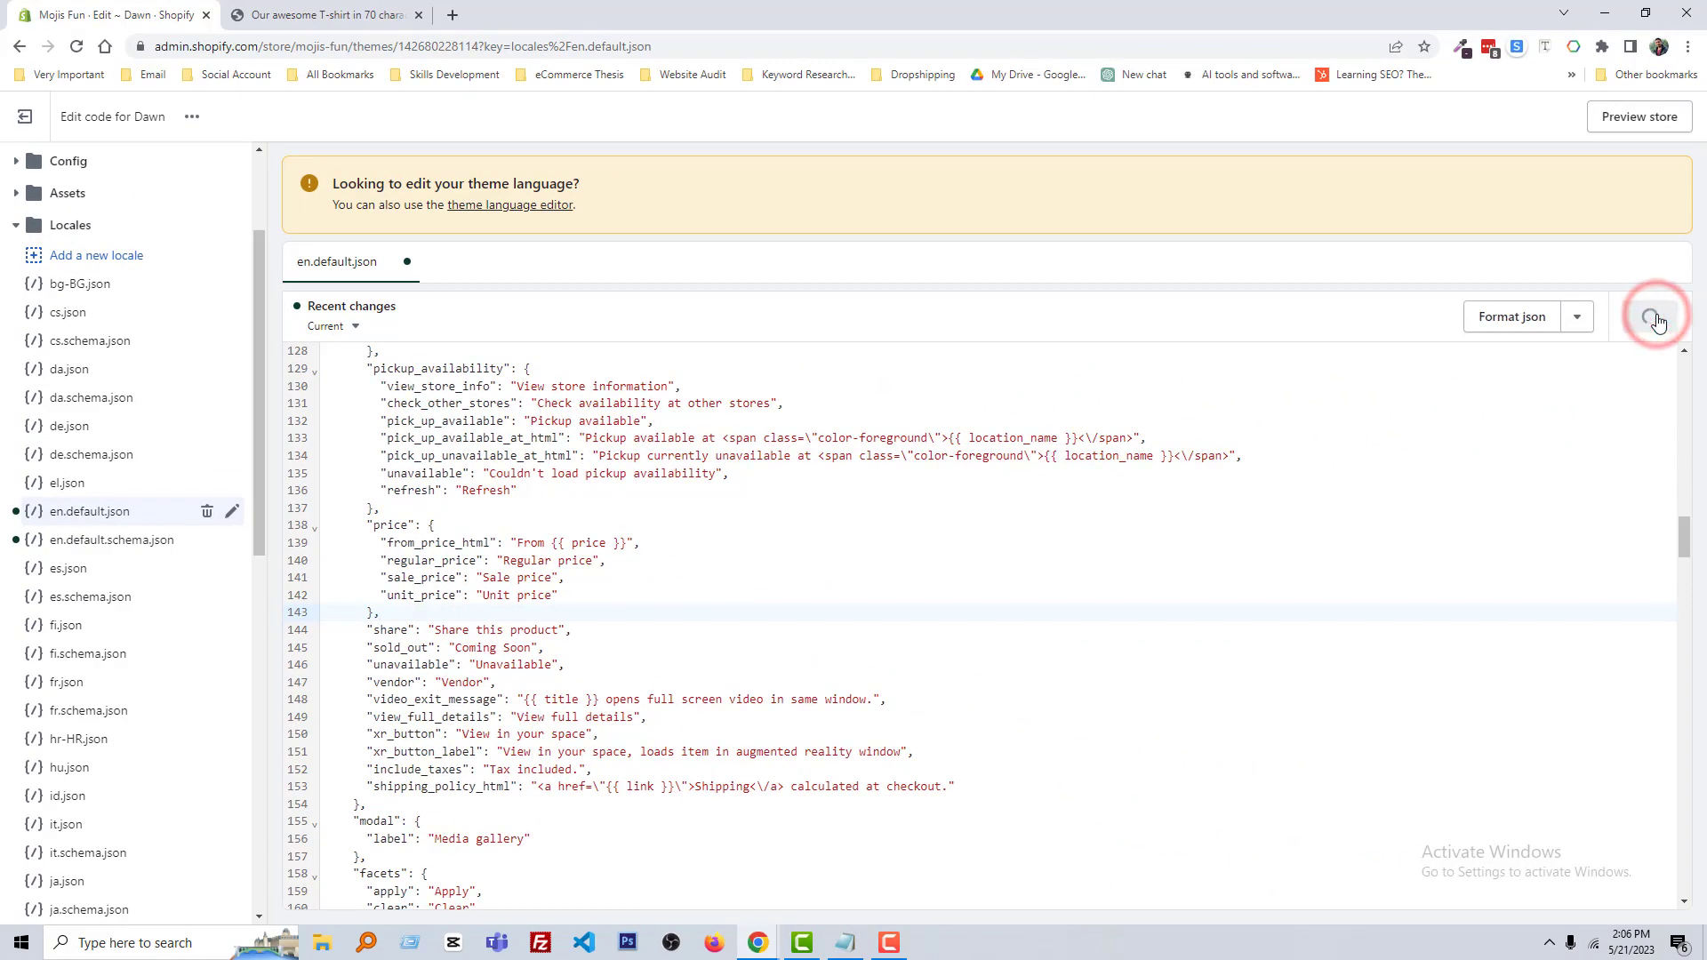
Step: Reload the Example T-Shirt product page on the storefront to show 'Coming Soon'
left_click(313, 11)
left_click(186, 474)
right_click(185, 476)
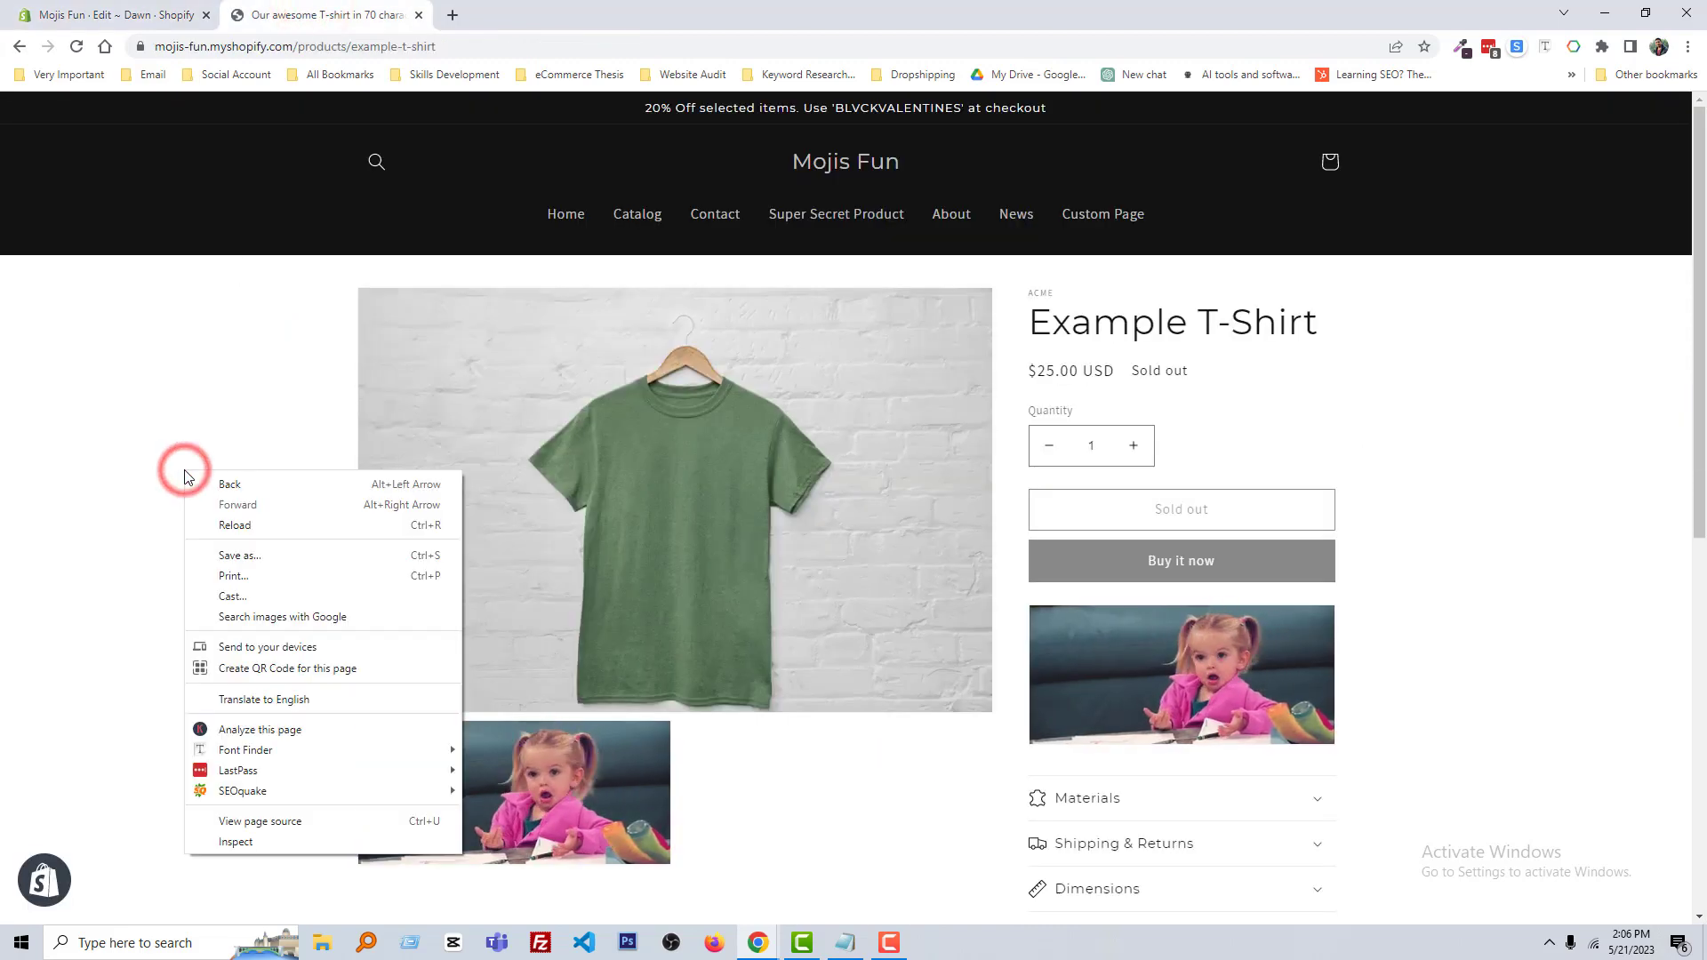
left_click(238, 528)
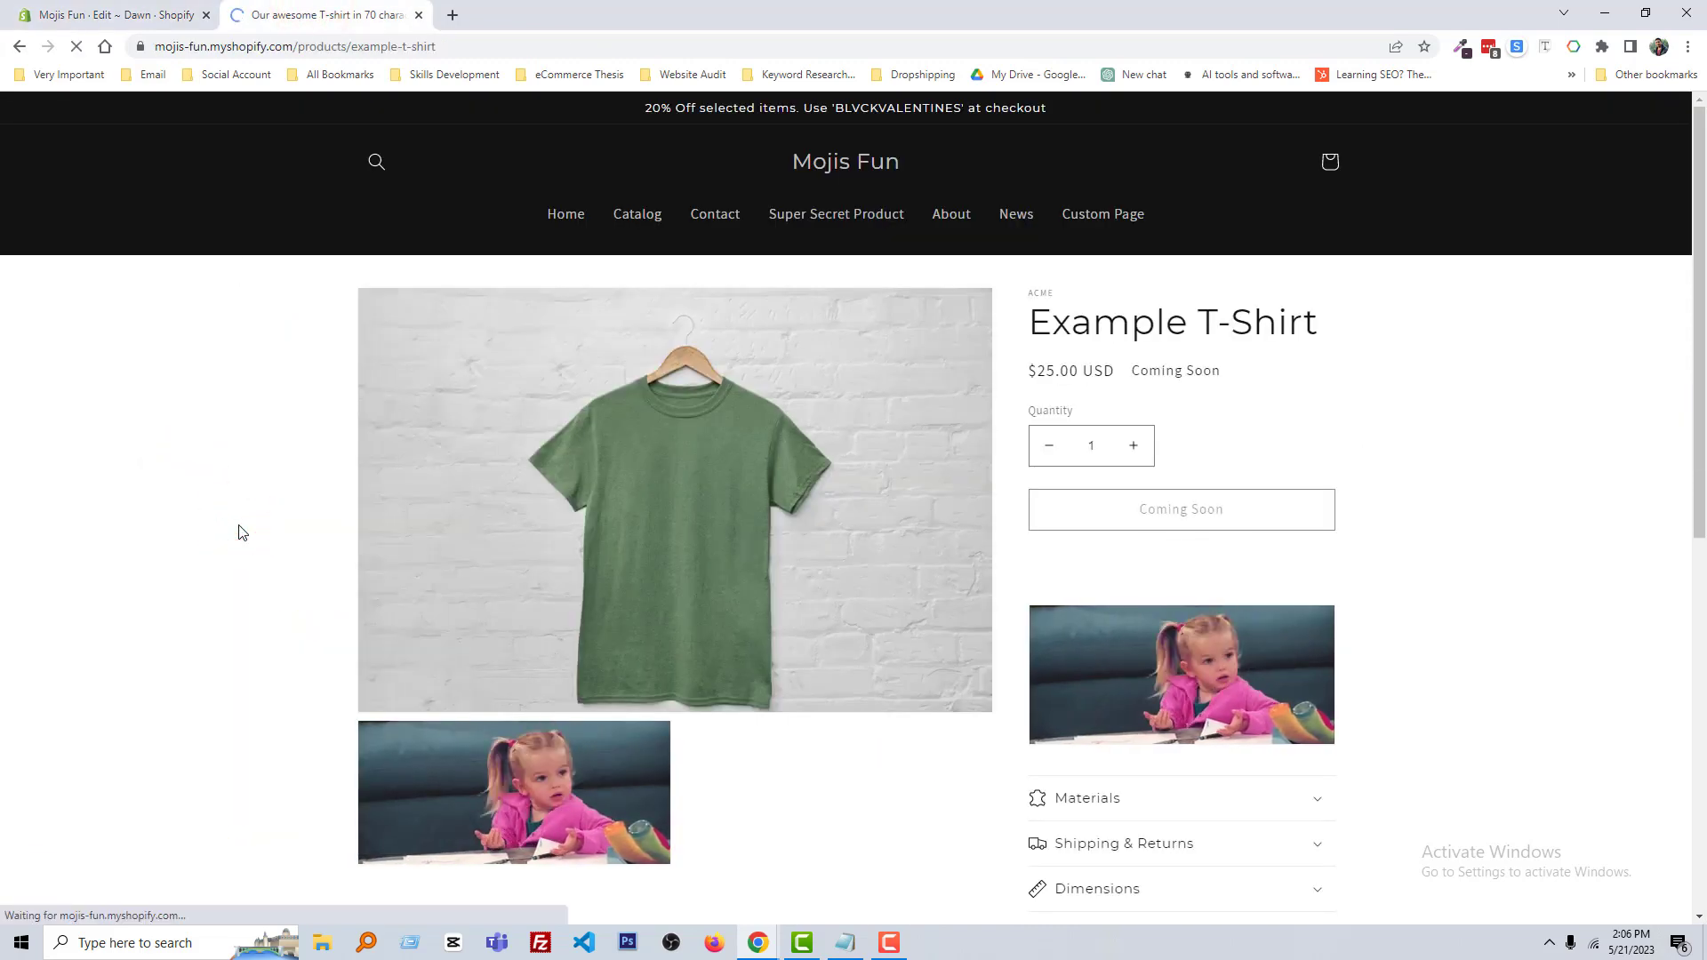
Step: Go to the store homepage and reload it to see the 'Coming Soon' badge
left_click(829, 176)
scroll(511, 440, "down", 4)
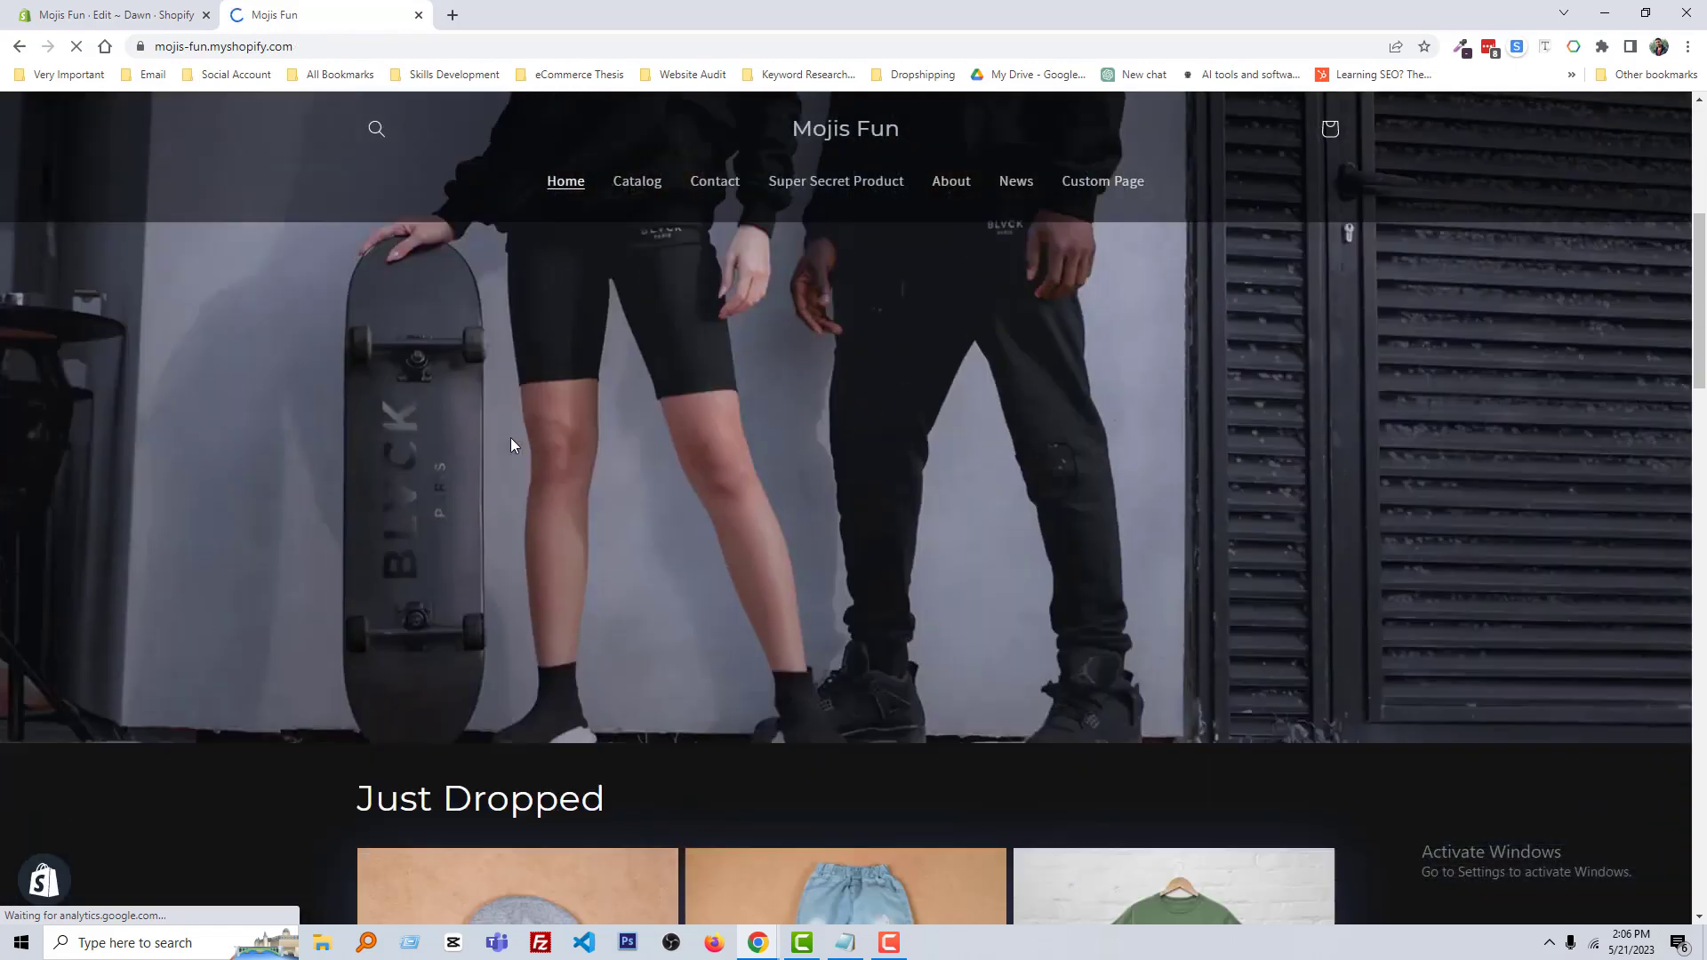
scroll(514, 440, "down", 3)
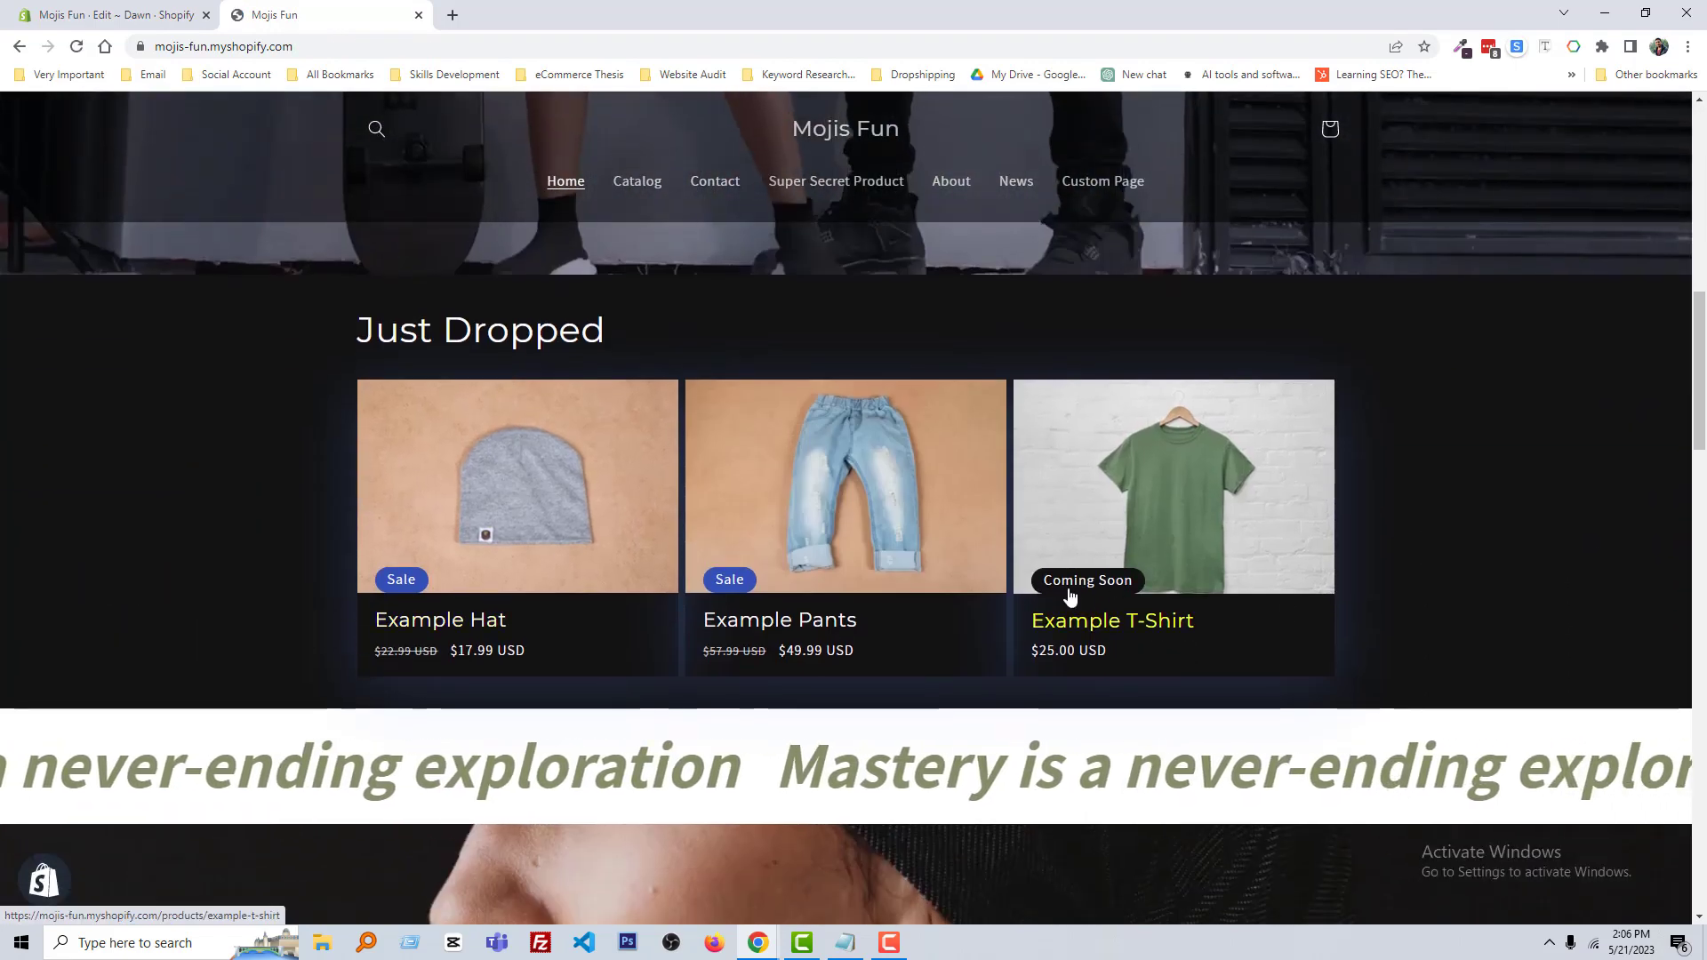
right_click(1404, 399)
left_click(1445, 458)
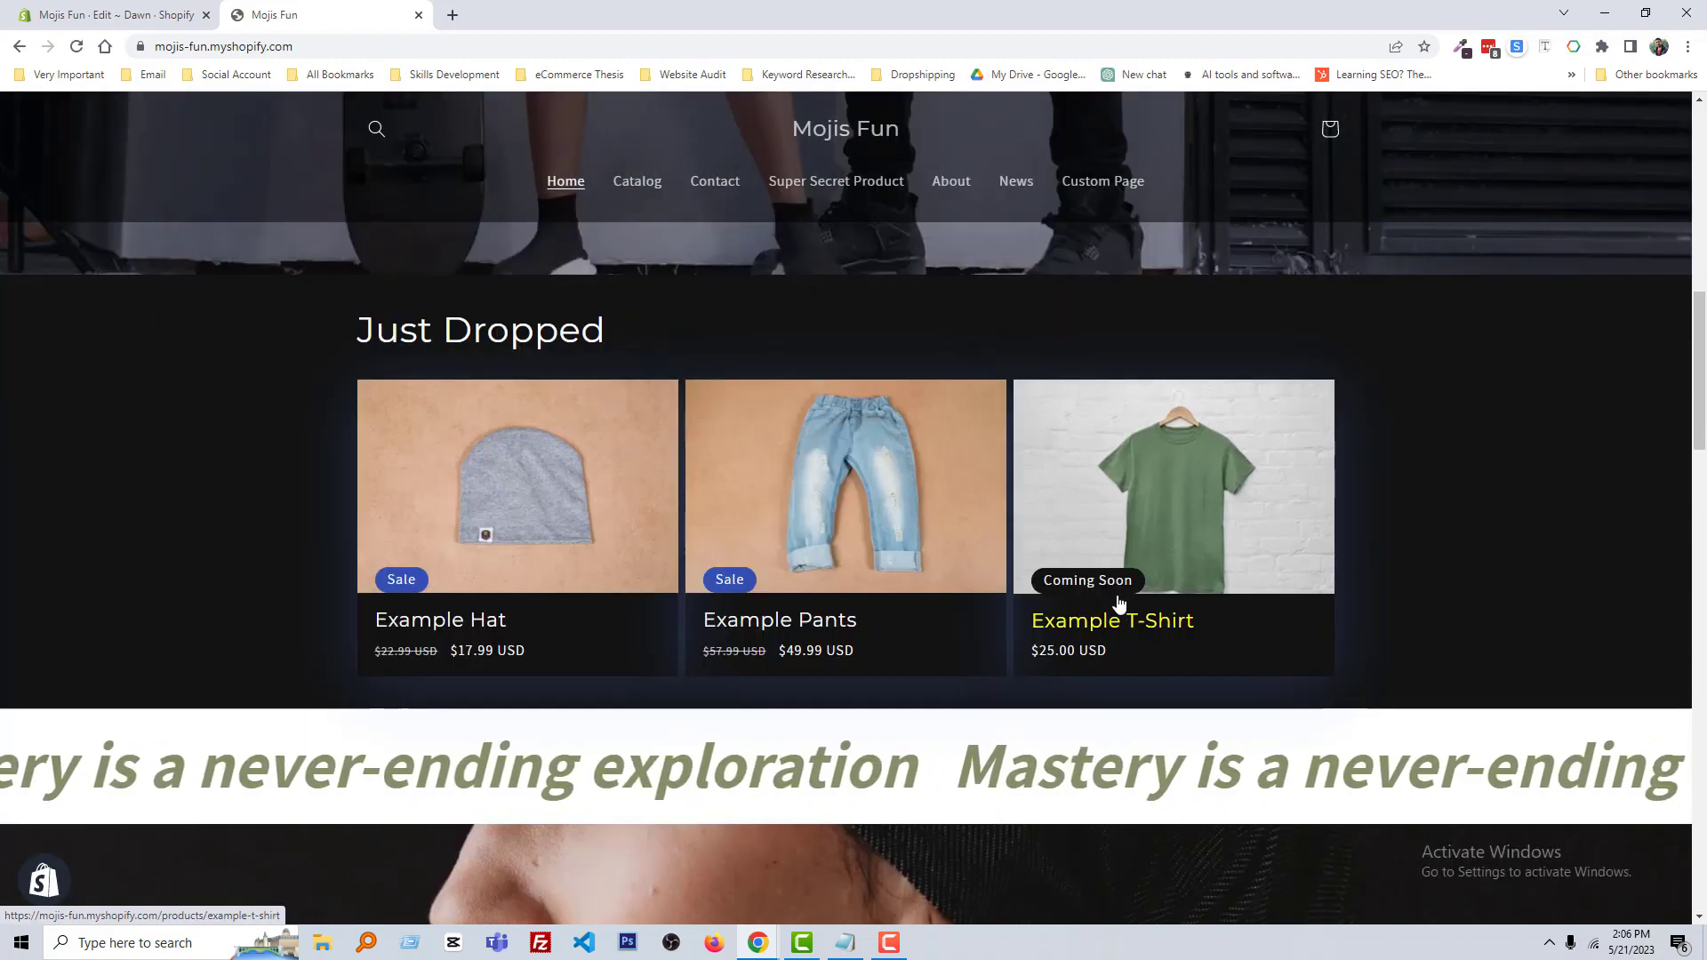
scroll(1498, 575, "up", 4)
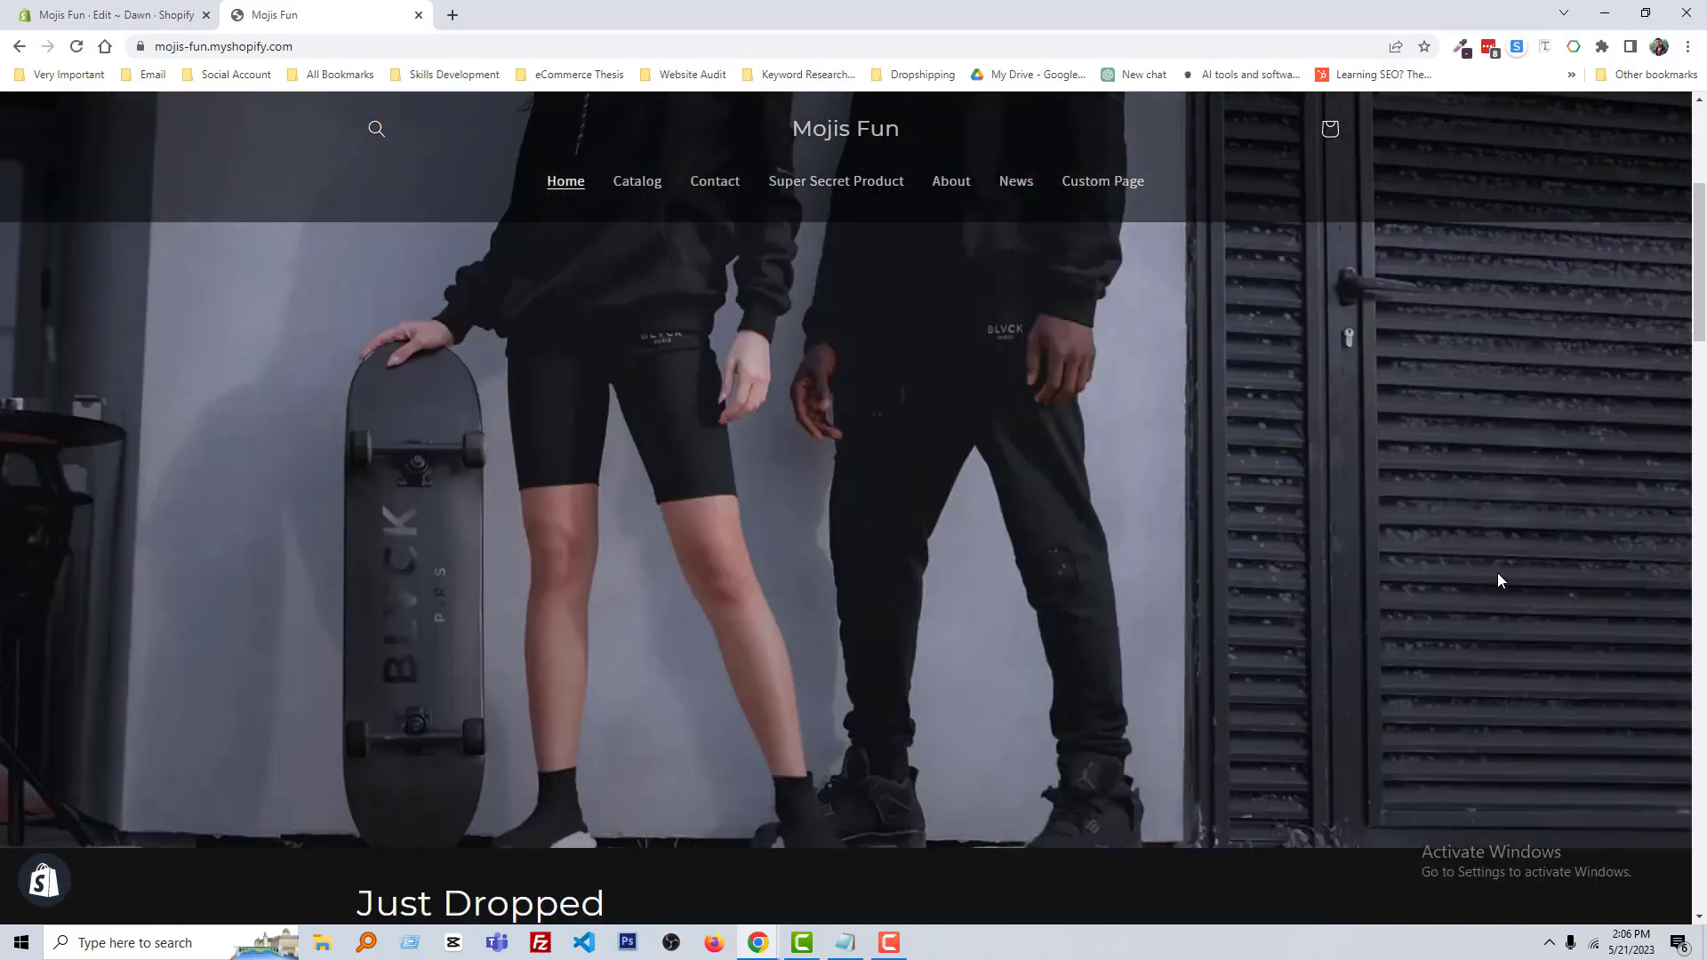
scroll(1498, 581, "down", 2)
scroll(1498, 580, "down", 2)
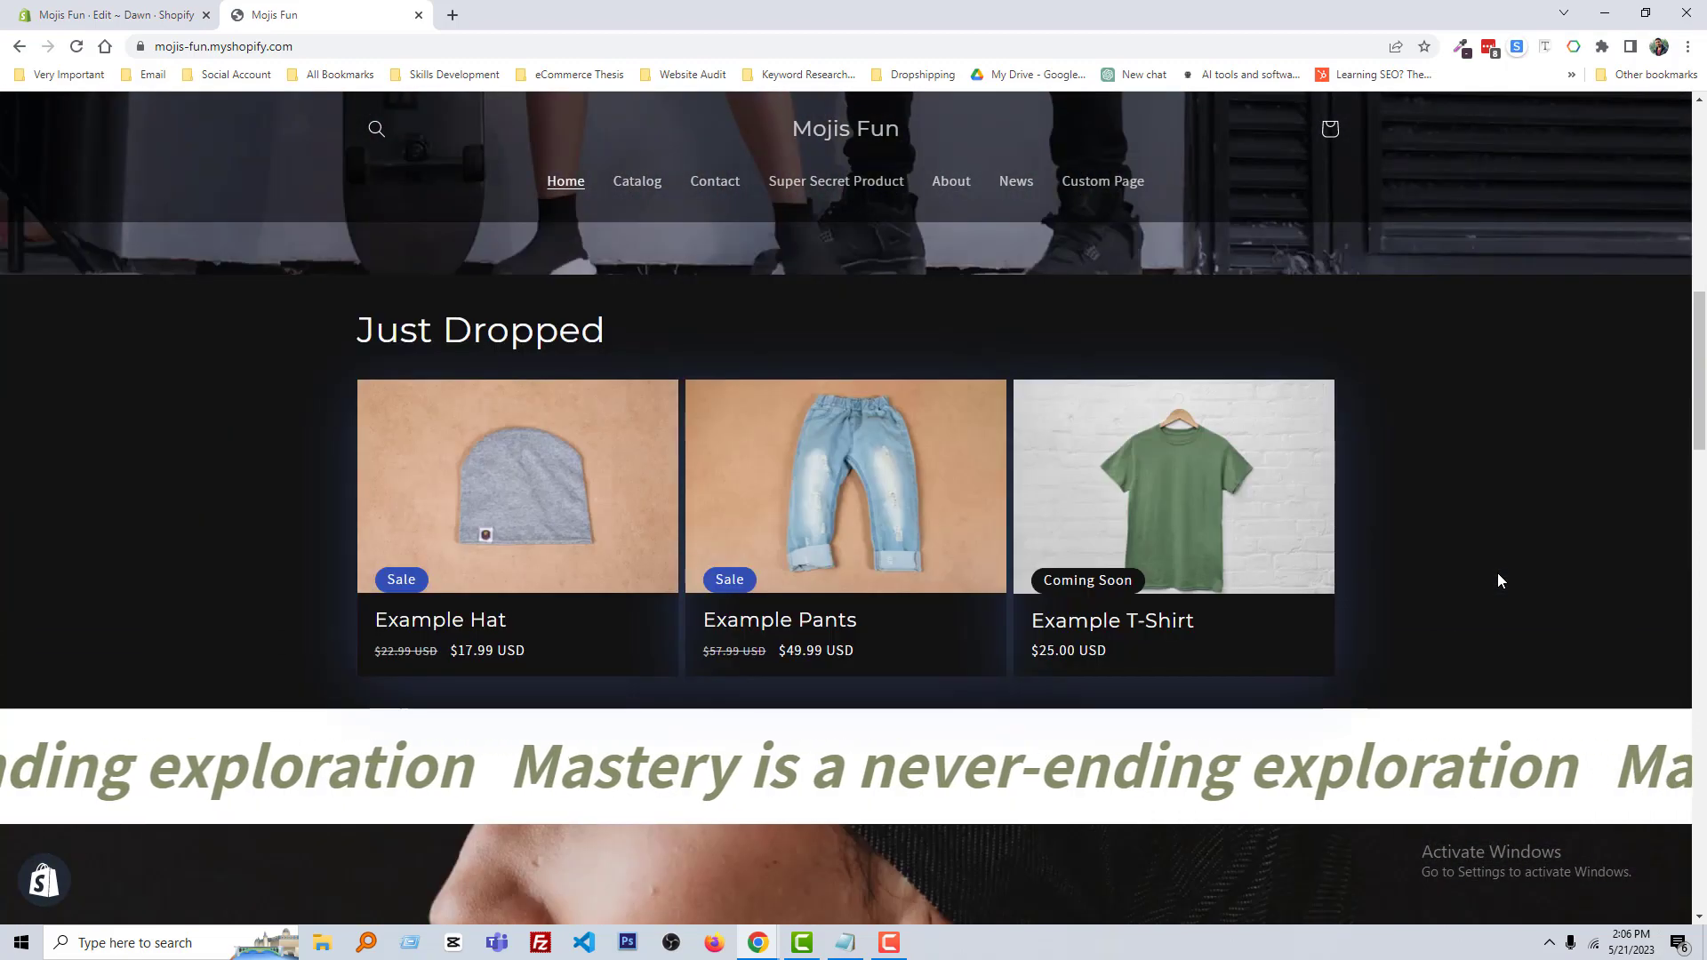